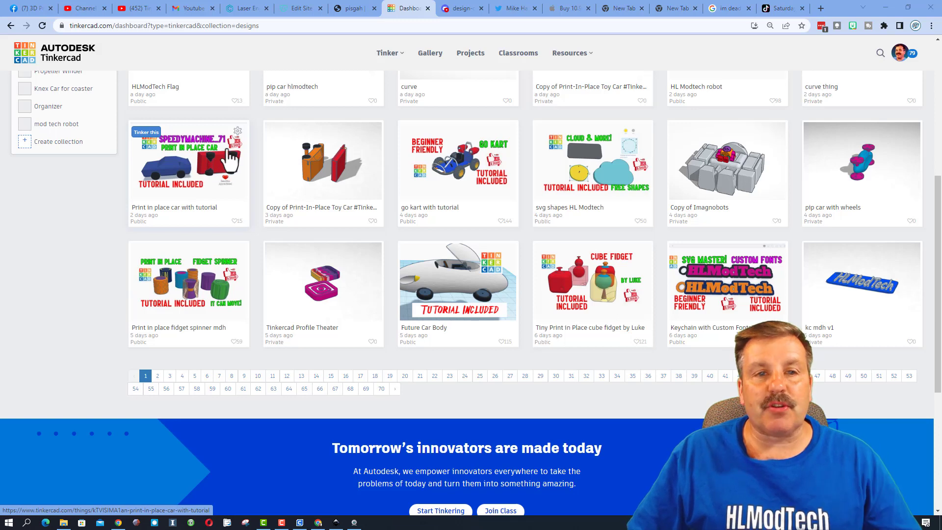
# Duplicate the Print in place car with tutorial design and open the copy in the editor.
pyautogui.click(237, 131)
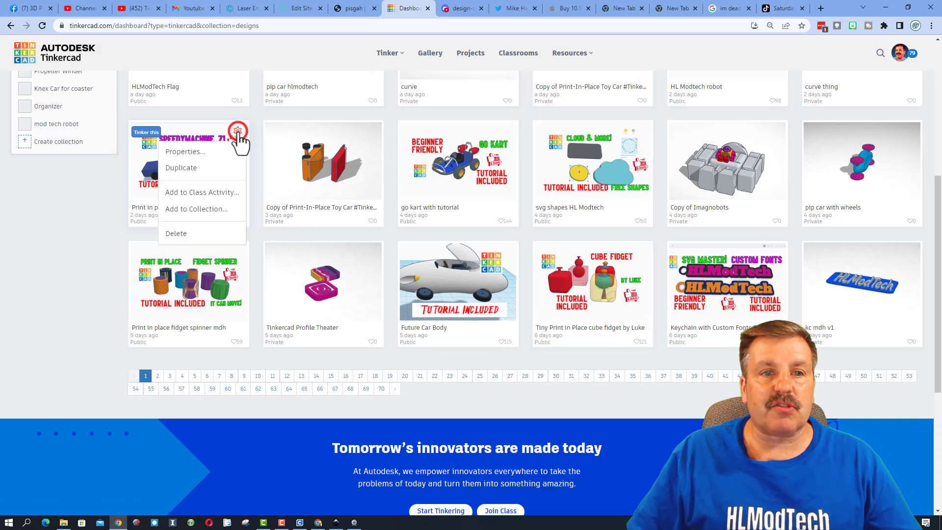
pyautogui.click(172, 169)
pyautogui.moveTo(356, 202)
pyautogui.mouseDown(button='right')
pyautogui.moveTo(368, 233)
pyautogui.moveTo(357, 216)
pyautogui.mouseUp(button='right')
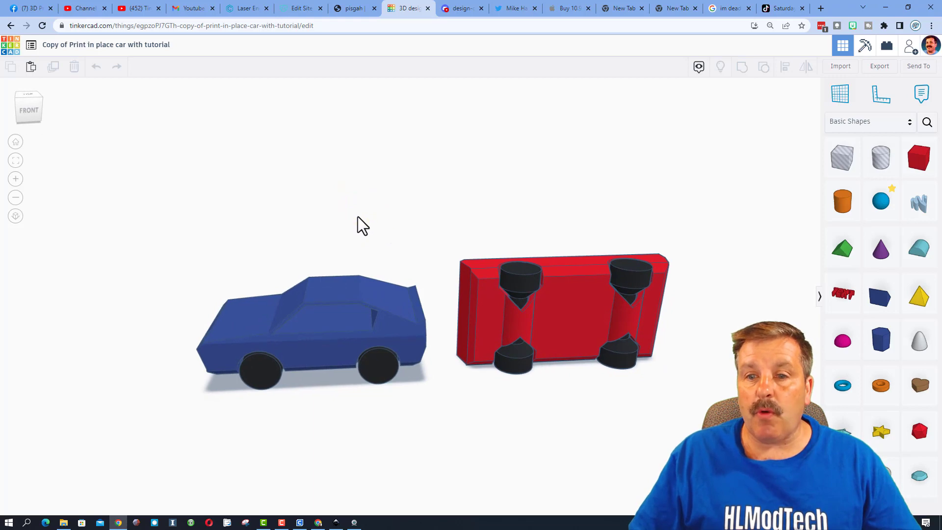
# Lower the left wheel-and-axle out of the body and place a 6-tall box hole over its bottom wheel.
pyautogui.click(525, 287)
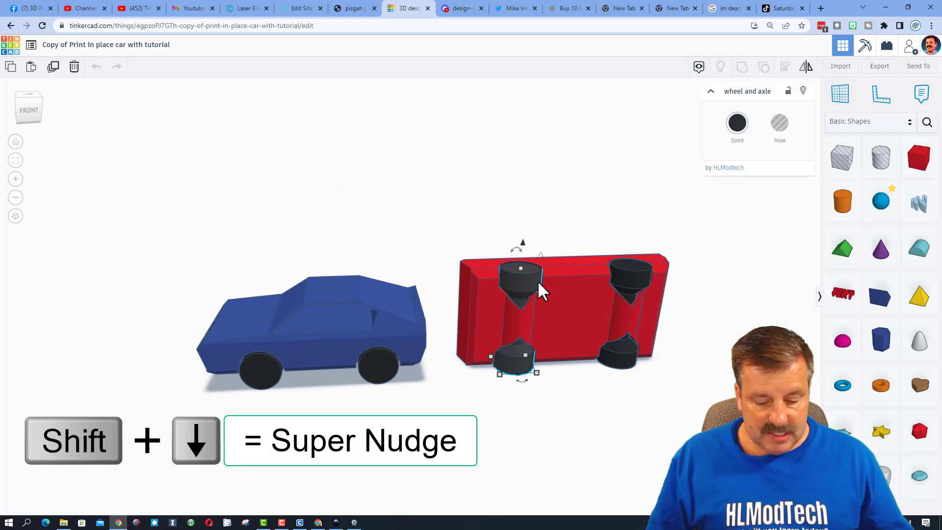
pyautogui.hotkey('shift', 'Down')
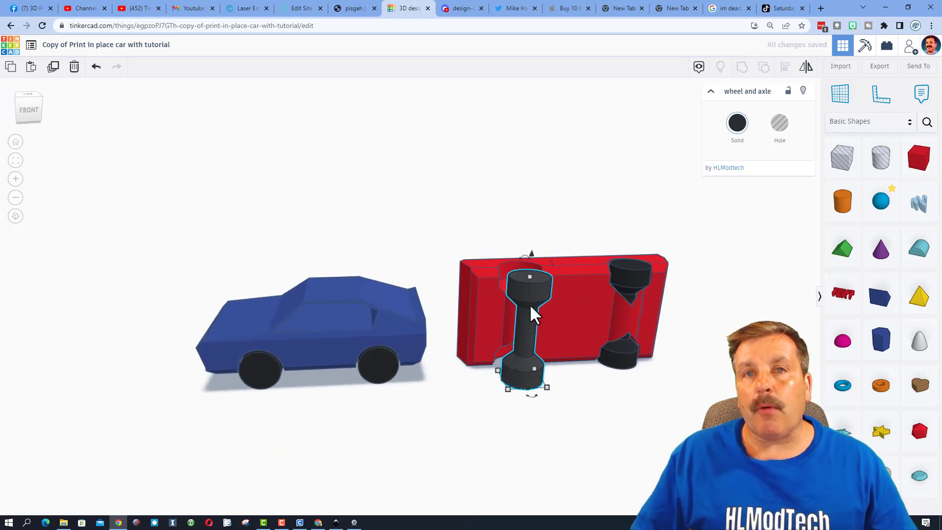
pyautogui.moveTo(829, 166); pyautogui.dragTo(526, 385)
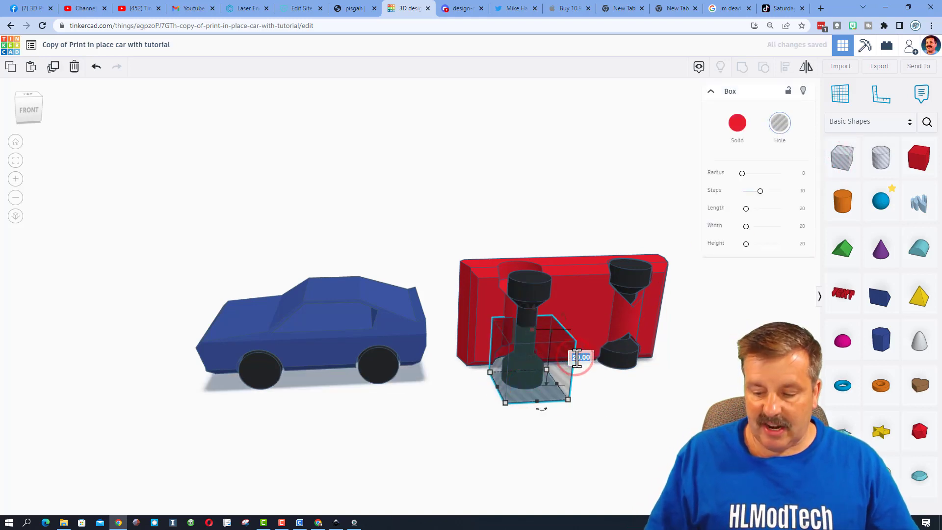
pyautogui.write('6')
pyautogui.press('Return')
pyautogui.moveTo(574, 354); pyautogui.dragTo(534, 406, button='right')
pyautogui.moveTo(534, 406); pyautogui.dragTo(536, 387)
pyautogui.moveTo(547, 404); pyautogui.dragTo(572, 300, button='right')
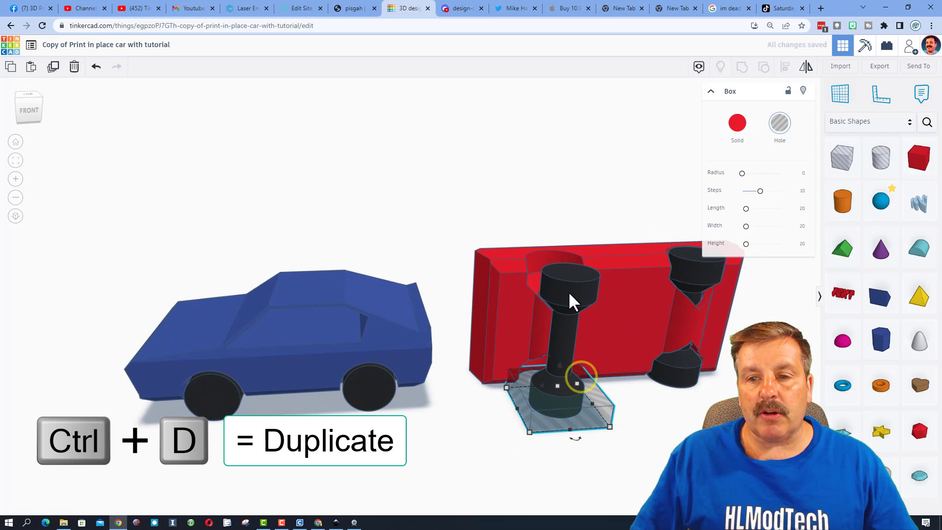
# Duplicate the box hole up to the axle's top, centre it on the axle, and group all three.
pyautogui.hotkey('ctrl', 'd')
pyautogui.click(551, 435)
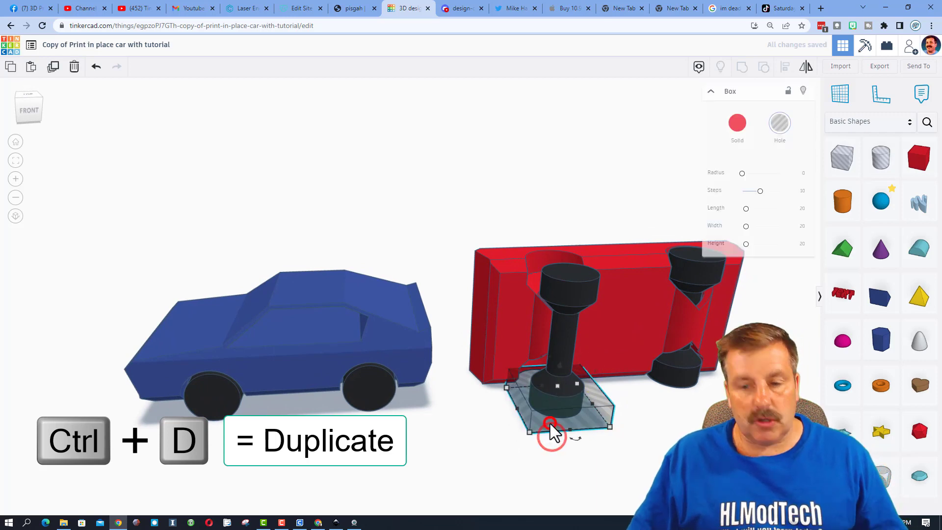
pyautogui.click(549, 422)
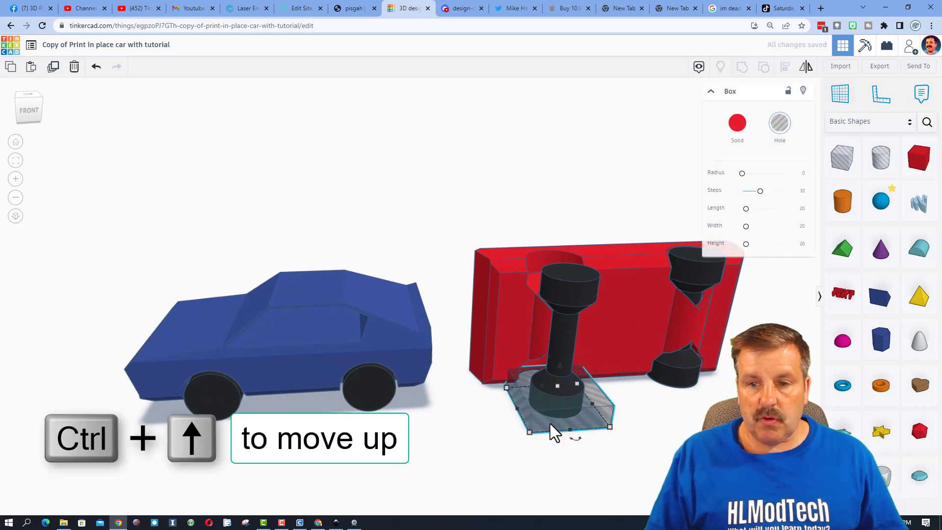
pyautogui.hotkey('ctrl', 'Up')
pyautogui.hotkey('ctrl', 'Up')
pyautogui.hotkey('ctrl', 'Up')
pyautogui.hotkey('ctrl', 'Up')
pyautogui.hotkey('ctrl', 'Up')
pyautogui.hotkey('ctrl', 'Up')
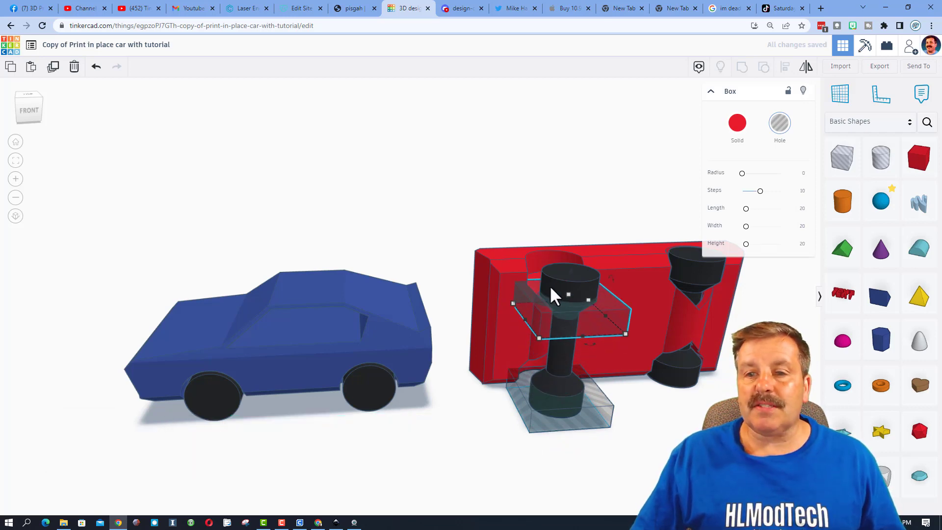
pyautogui.keyDown('shift'); pyautogui.click(550, 299); pyautogui.keyUp('shift')
pyautogui.click(784, 66)
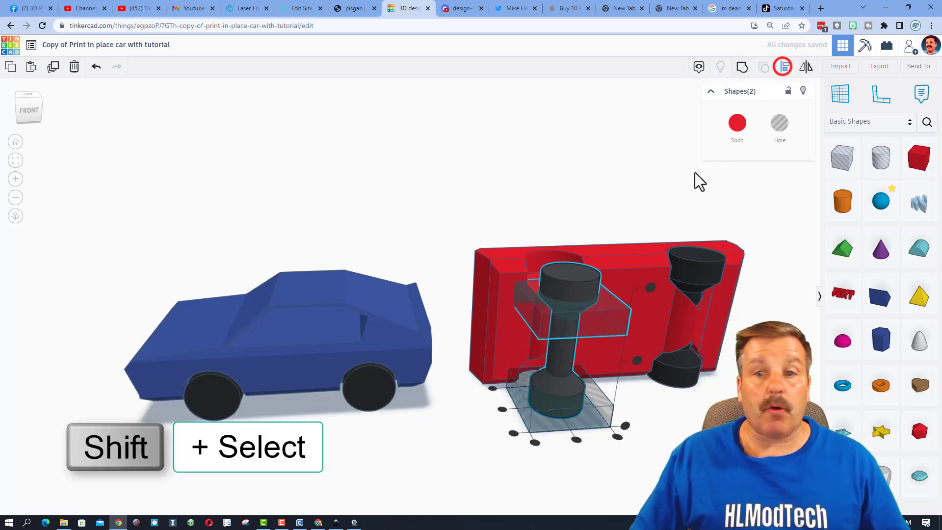
pyautogui.click(558, 281)
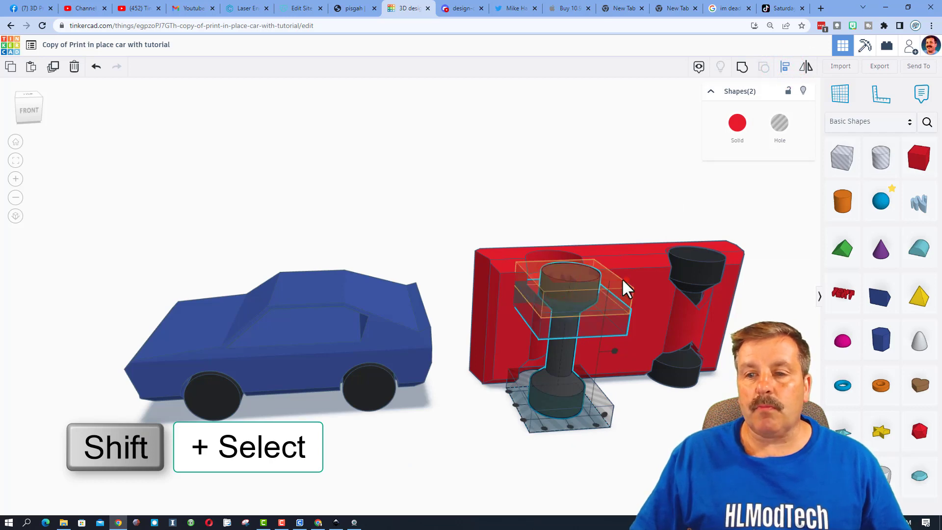
pyautogui.moveTo(617, 307); pyautogui.dragTo(461, 375, button='right')
pyautogui.moveTo(542, 404); pyautogui.dragTo(542, 404)
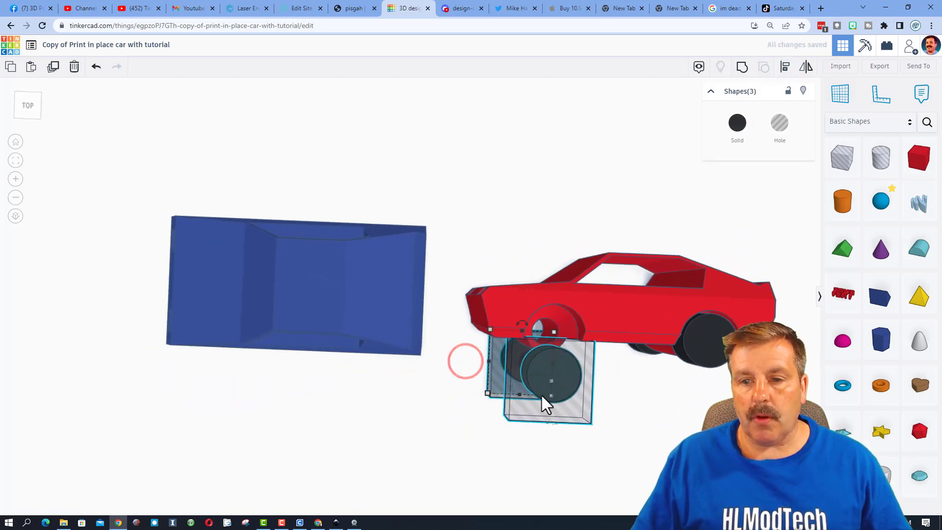
pyautogui.click(742, 67)
pyautogui.moveTo(577, 234); pyautogui.dragTo(590, 195, button='right')
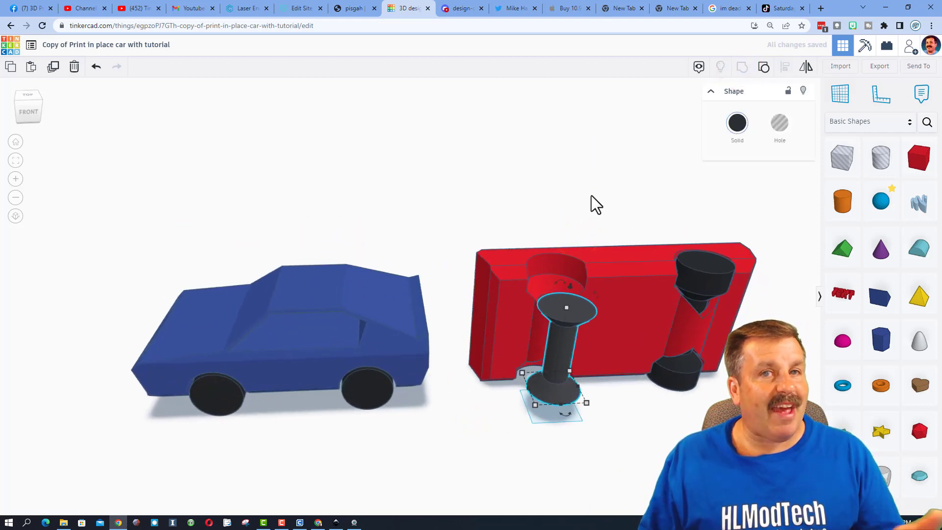
# Set a workplane on the axle post's top and drop a Community progear onto it.
pyautogui.moveTo(630, 427); pyautogui.dragTo(554, 306, button='right')
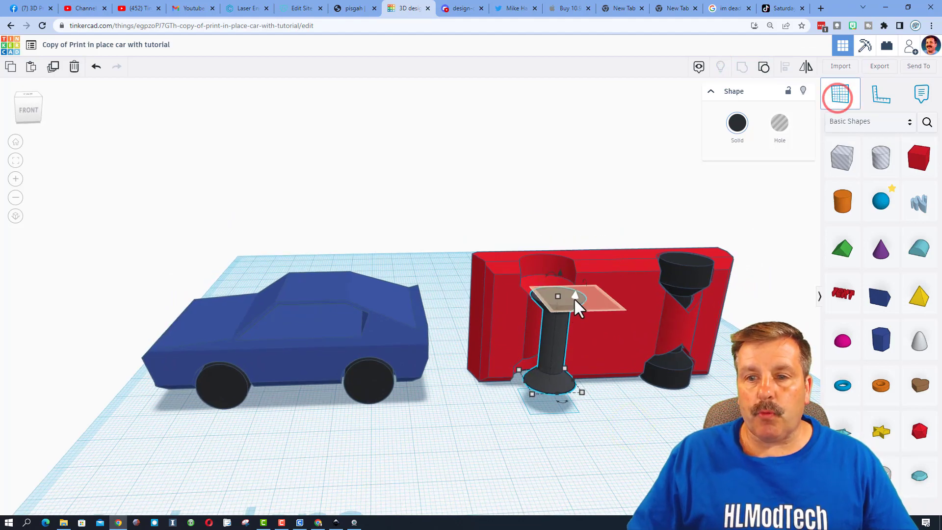
pyautogui.click(562, 300)
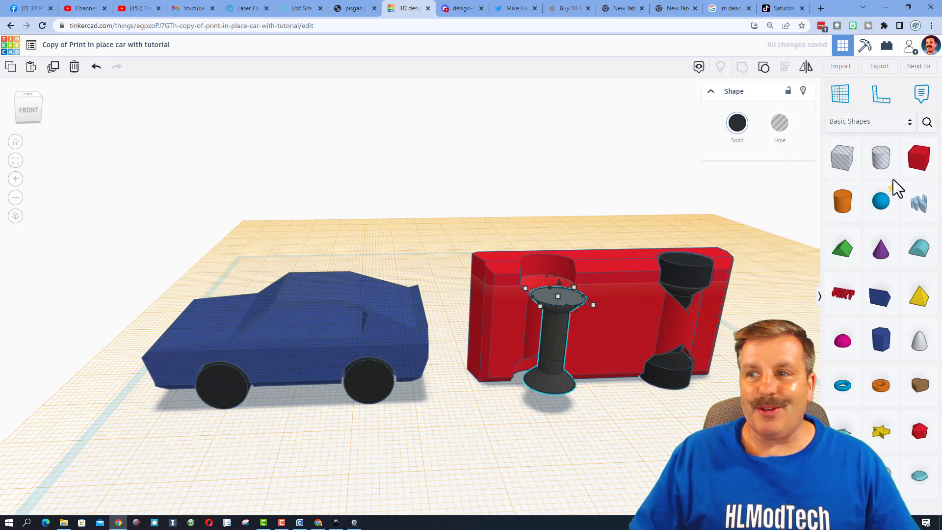
pyautogui.click(927, 123)
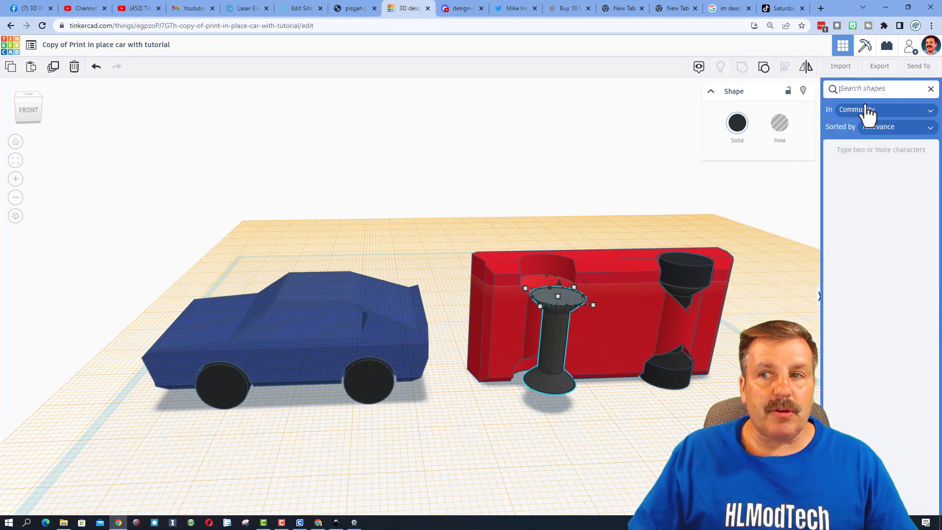
pyautogui.click(852, 89)
pyautogui.write('p')
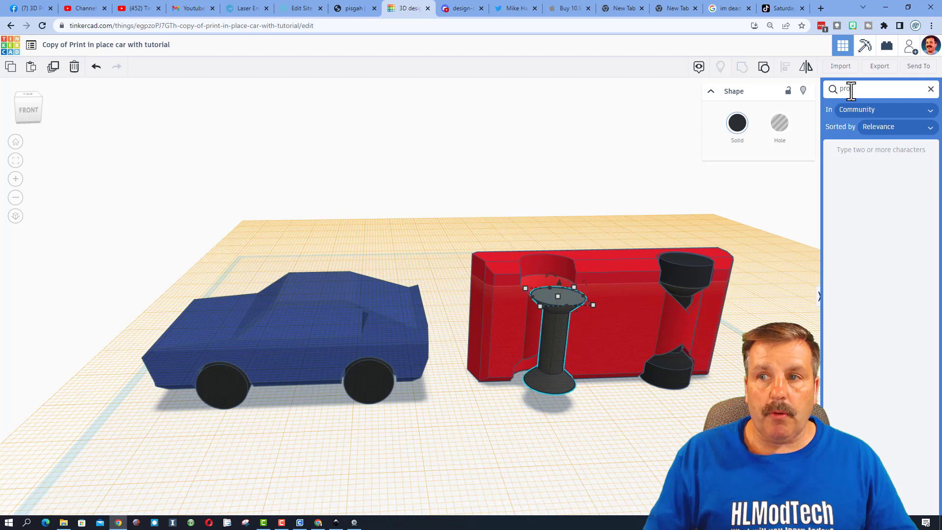
pyautogui.write('ro')
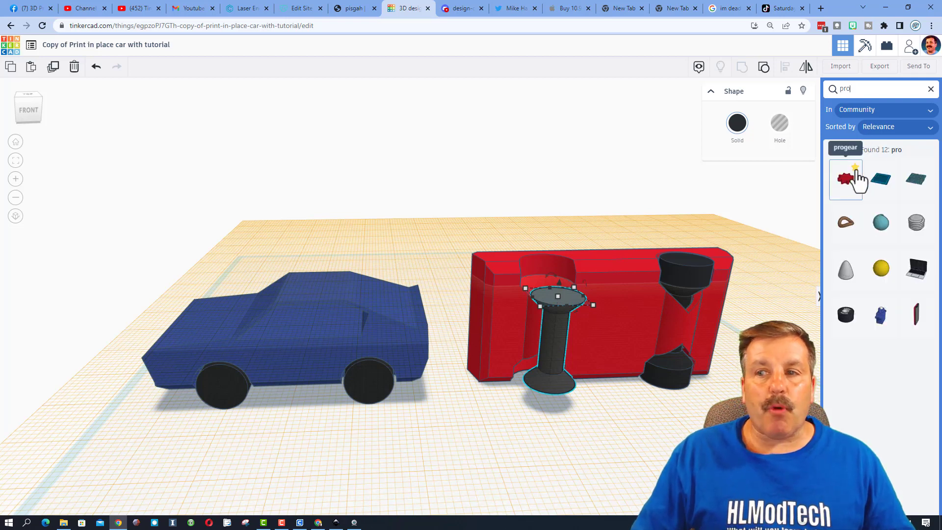
pyautogui.moveTo(853, 186); pyautogui.dragTo(556, 292)
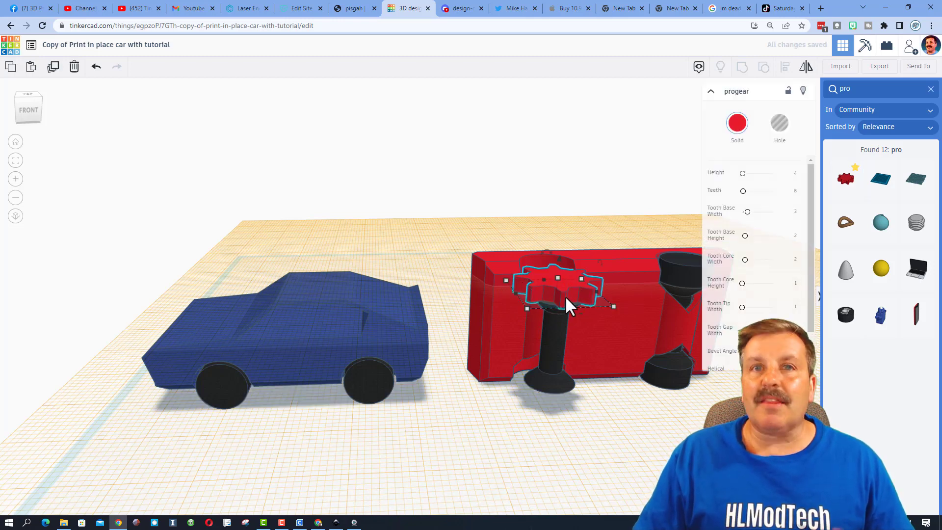
pyautogui.click(799, 191)
# Give the gear 30 teeth and resize it to 13 by 13.
pyautogui.write('30')
pyautogui.press('Return')
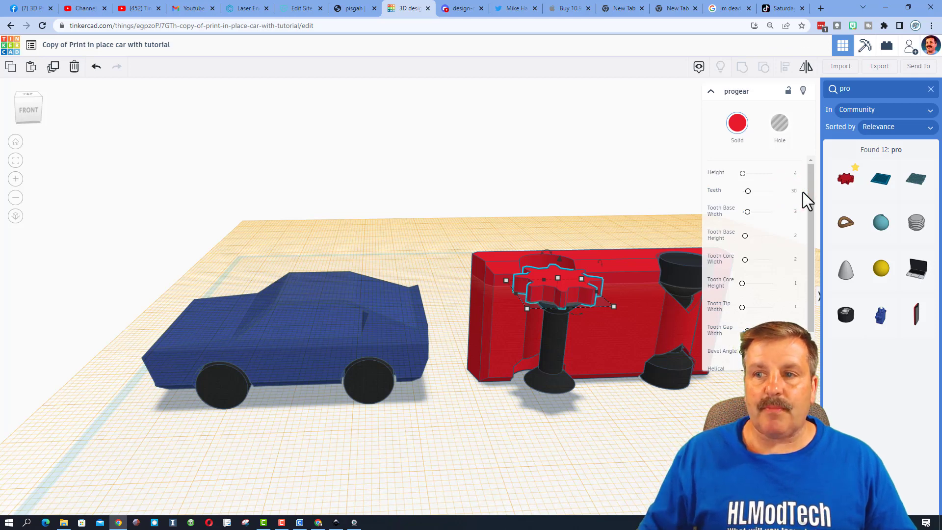
pyautogui.scroll(-3, 560, 292)
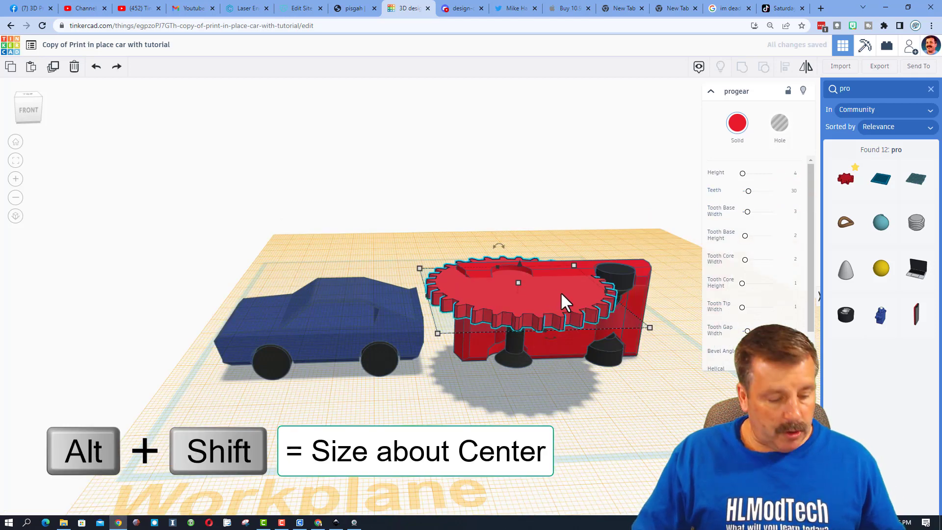
pyautogui.hotkey('ctrl', 'z')
pyautogui.keyDown('alt'); pyautogui.keyDown('shift'); pyautogui.moveTo(648, 327); pyautogui.dragTo(577, 312); pyautogui.keyUp('shift'); pyautogui.keyUp('alt')
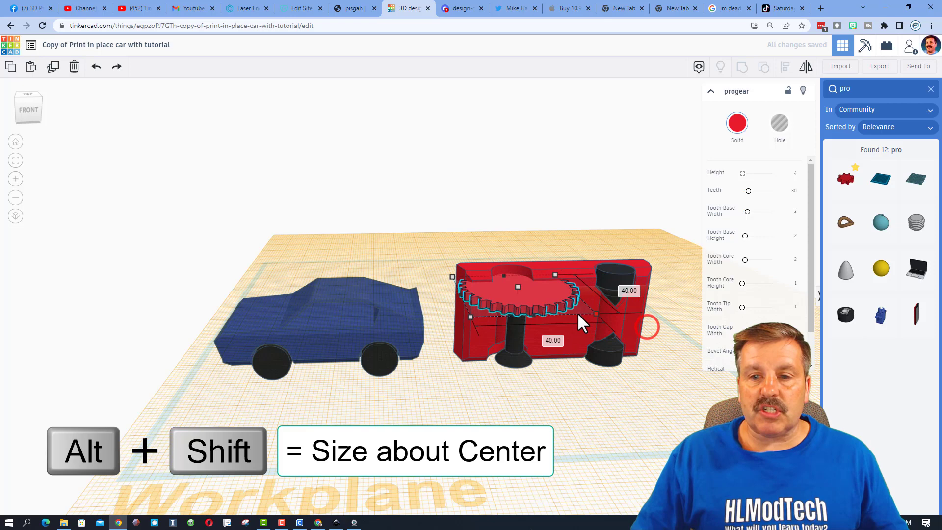
pyautogui.click(553, 340)
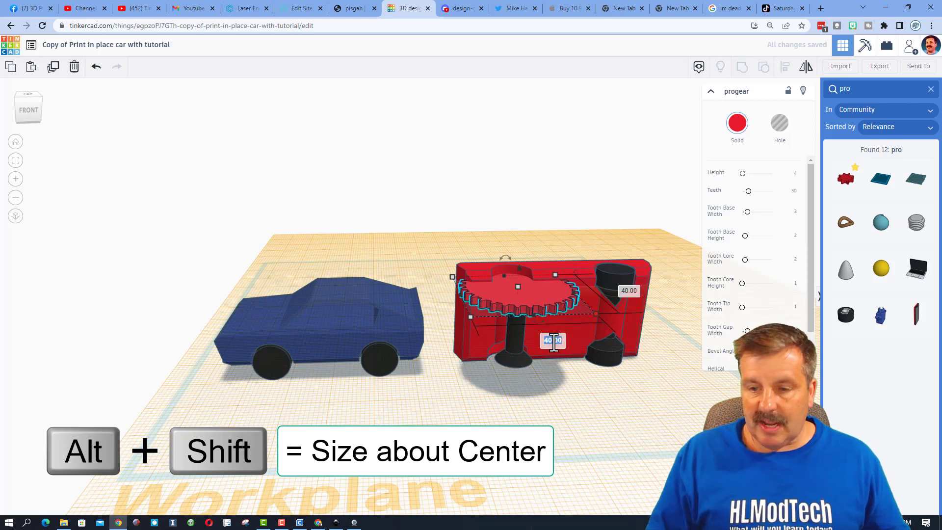
pyautogui.write('13')
pyautogui.press('Return')
# Raise the gear to an elevation of 6 above the workplane.
pyautogui.click(622, 289)
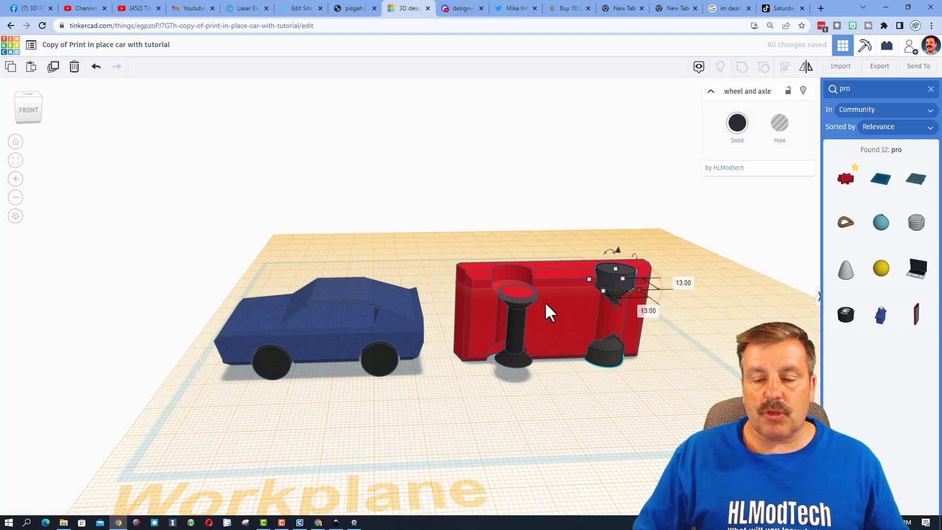
pyautogui.moveTo(546, 311); pyautogui.dragTo(572, 311, button='right')
pyautogui.scroll(5, 582, 357)
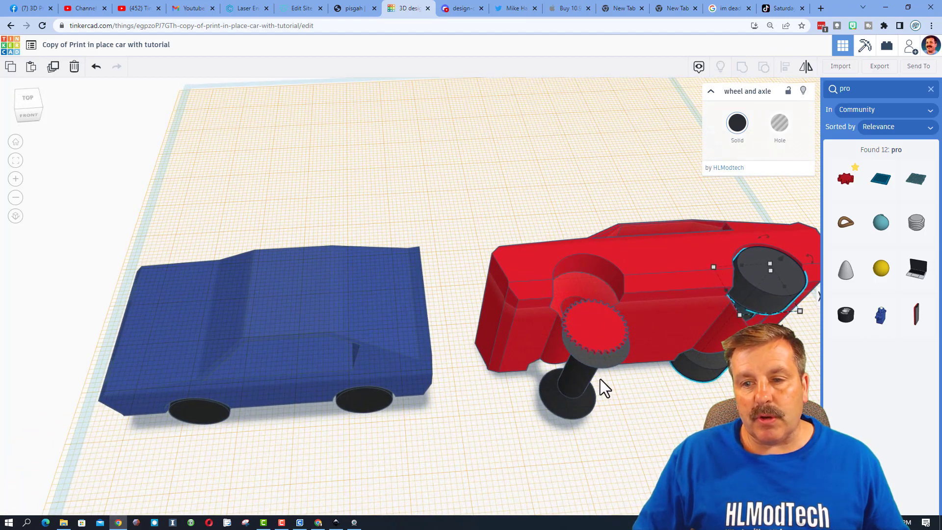
pyautogui.moveTo(602, 371); pyautogui.dragTo(606, 320, button='right')
pyautogui.click(606, 322)
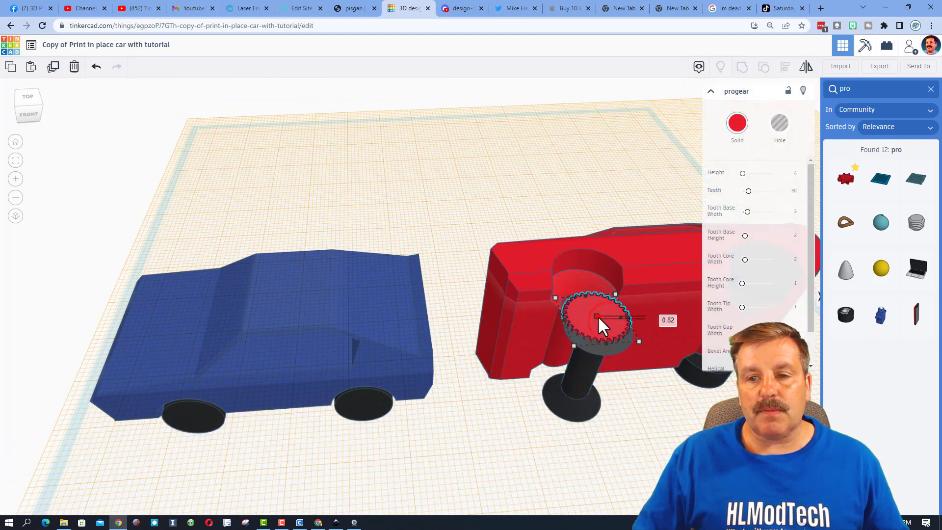
pyautogui.click(597, 316)
pyautogui.keyDown('shift'); pyautogui.click(660, 317); pyautogui.keyUp('shift')
pyautogui.write('6')
pyautogui.press('Return')
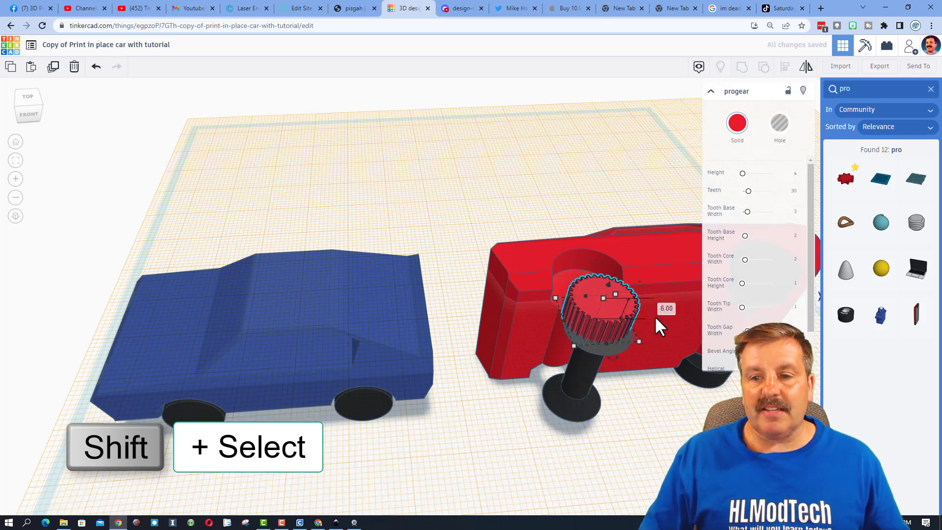
# Align the gear centred on the axle.
pyautogui.keyDown('shift'); pyautogui.click(584, 391); pyautogui.keyUp('shift')
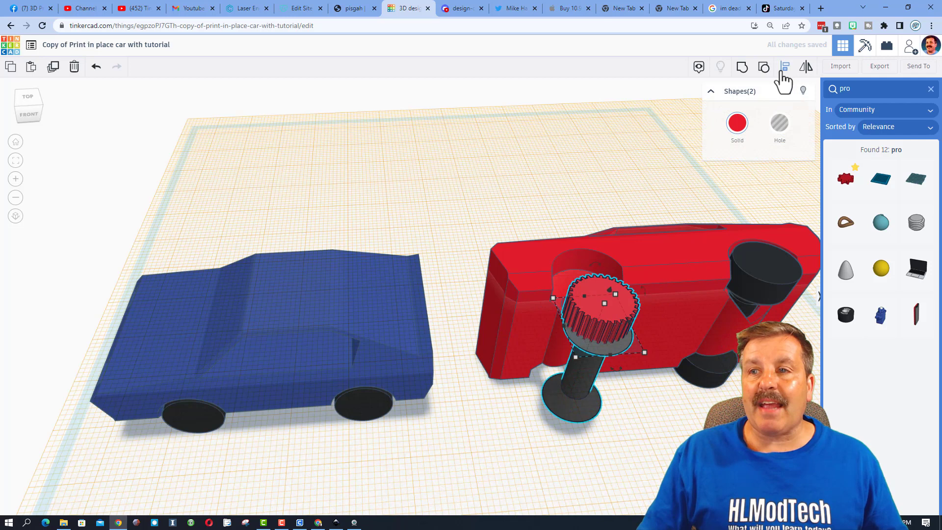
pyautogui.click(784, 66)
pyautogui.click(582, 383)
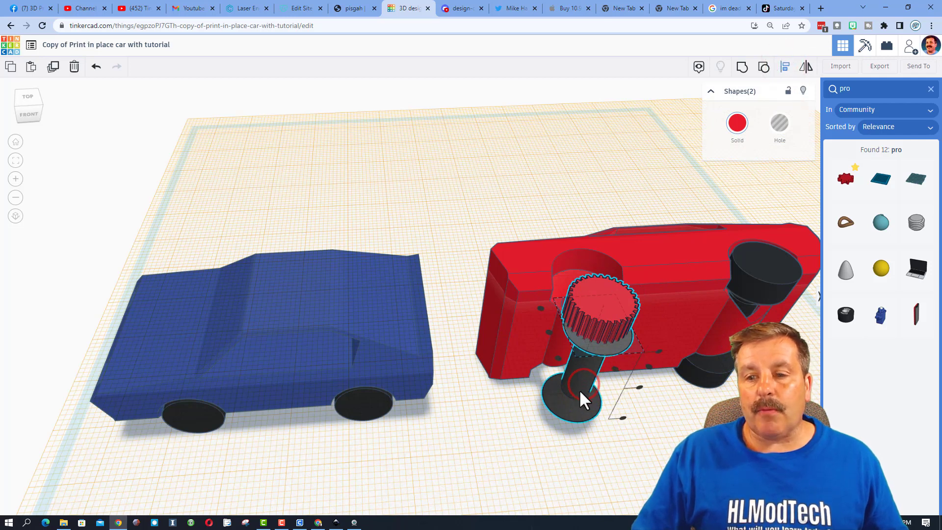
pyautogui.click(551, 331)
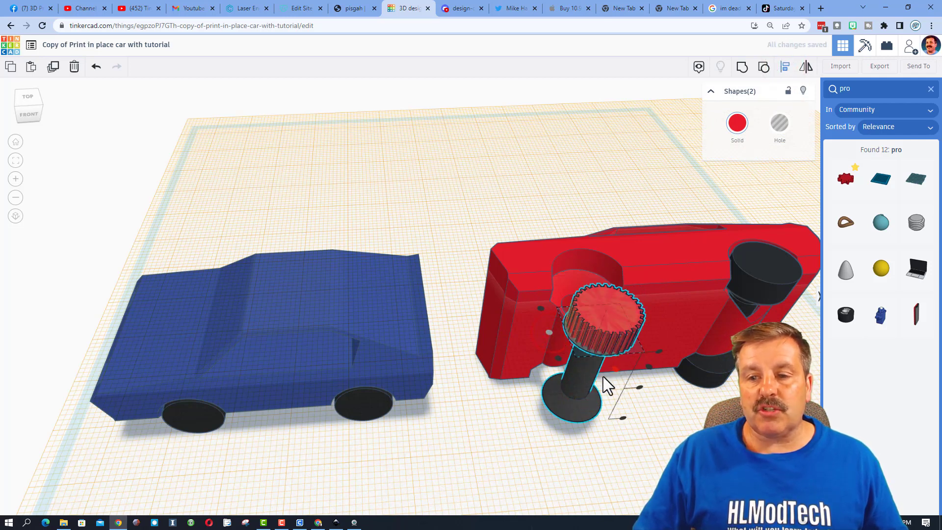
pyautogui.click(614, 370)
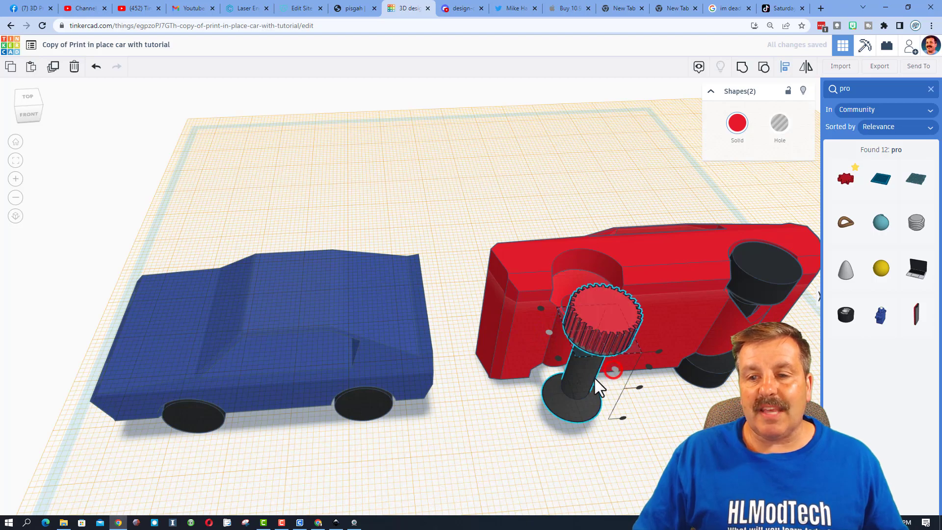
pyautogui.moveTo(585, 390)
pyautogui.mouseDown(button='right')
pyautogui.moveTo(610, 334)
pyautogui.moveTo(638, 348)
pyautogui.moveTo(600, 393)
pyautogui.mouseUp(button='right')
# Search the shape library for 'arra' and add a Circular Array to the workplane.
pyautogui.keyDown('shift'); pyautogui.click(600, 393); pyautogui.keyUp('shift')
pyautogui.click(930, 89)
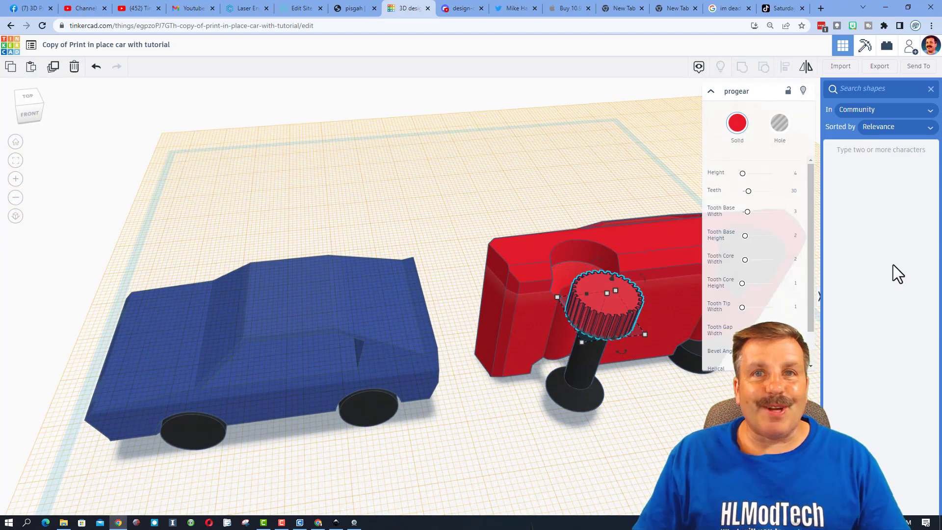
pyautogui.click(859, 89)
pyautogui.write('a')
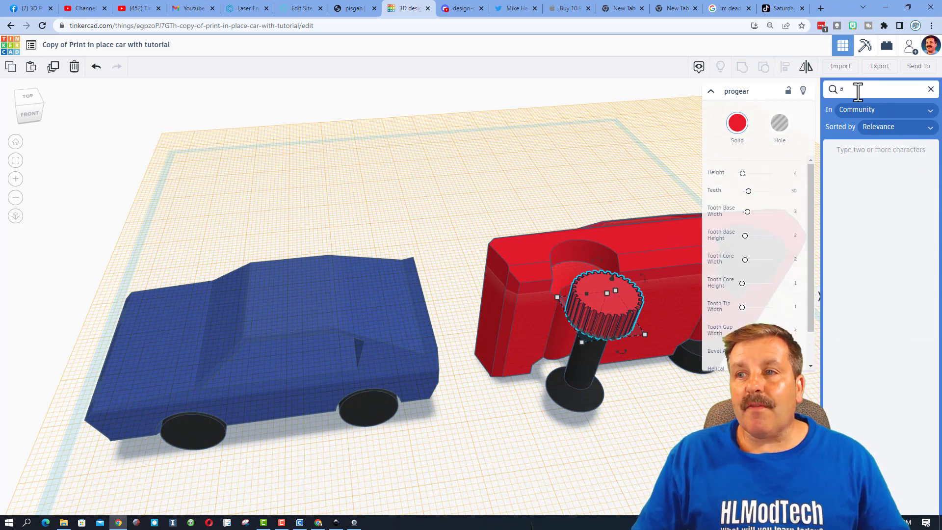
pyautogui.click(858, 90)
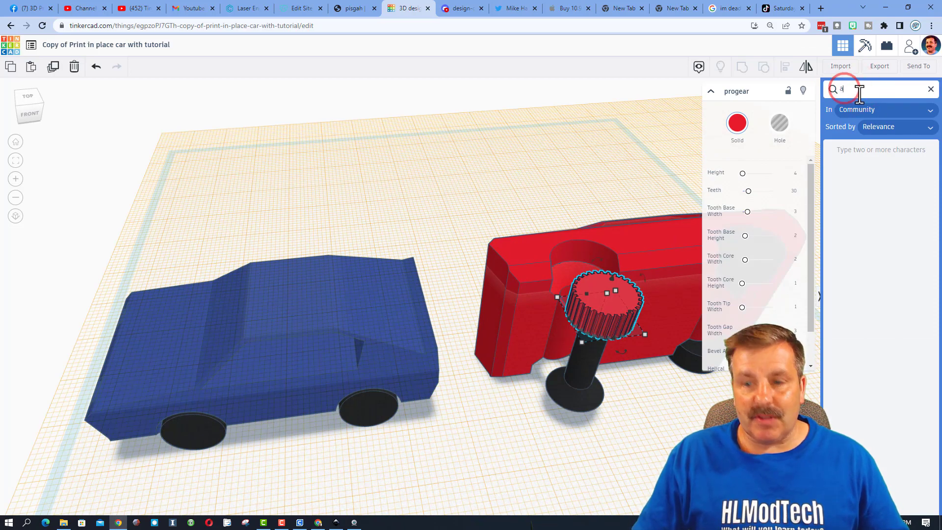
pyautogui.write('rra')
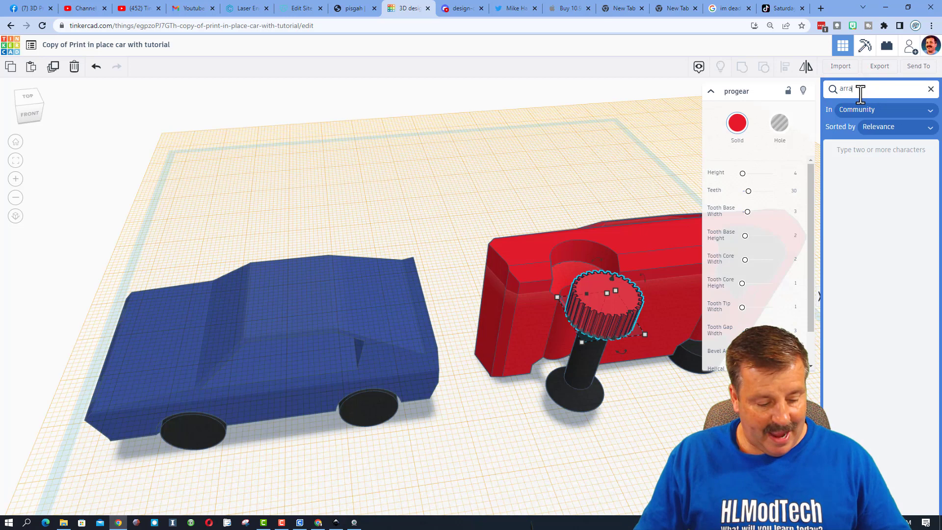
pyautogui.moveTo(852, 209); pyautogui.dragTo(589, 289)
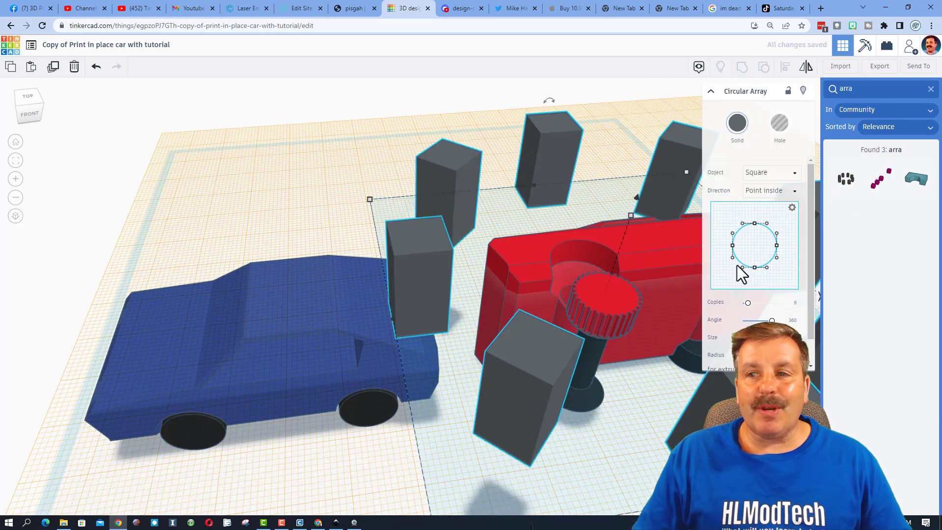
# Give the array a custom curved crescent profile, make it a hole, and shrink it.
pyautogui.click(765, 174)
pyautogui.click(755, 224)
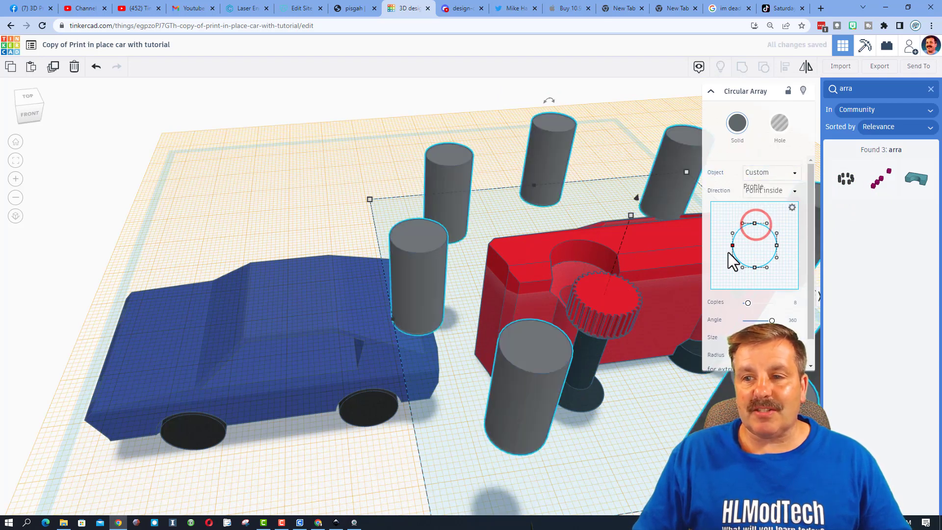
pyautogui.moveTo(731, 246); pyautogui.dragTo(728, 282)
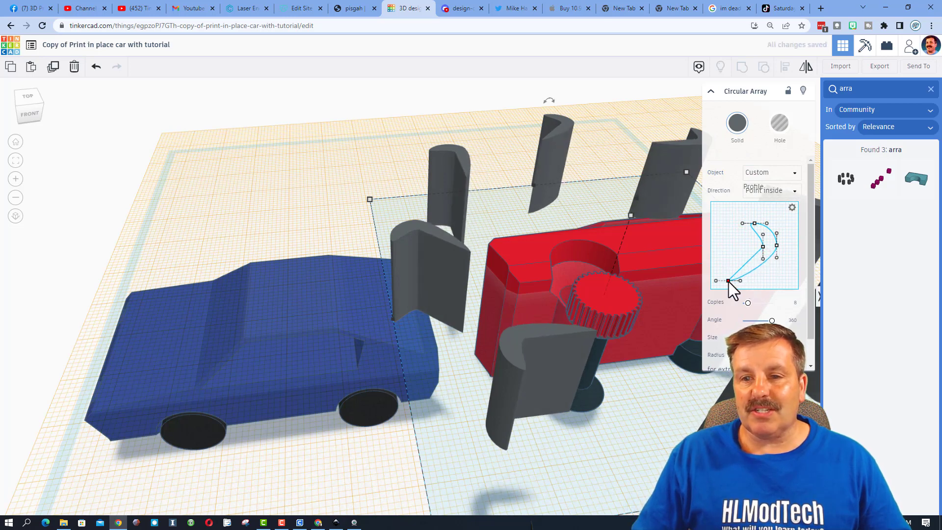
pyautogui.scroll(-1, 726, 282)
pyautogui.click(779, 124)
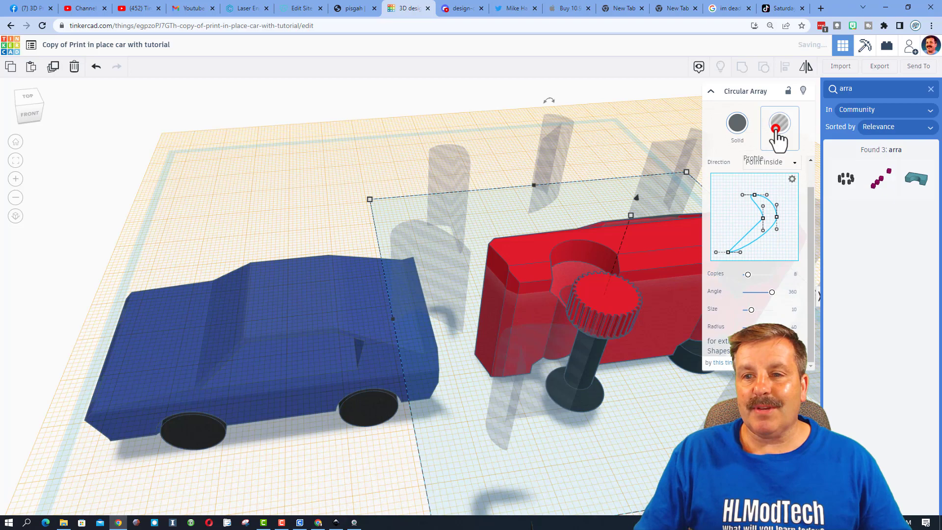
pyautogui.scroll(-5, 632, 275)
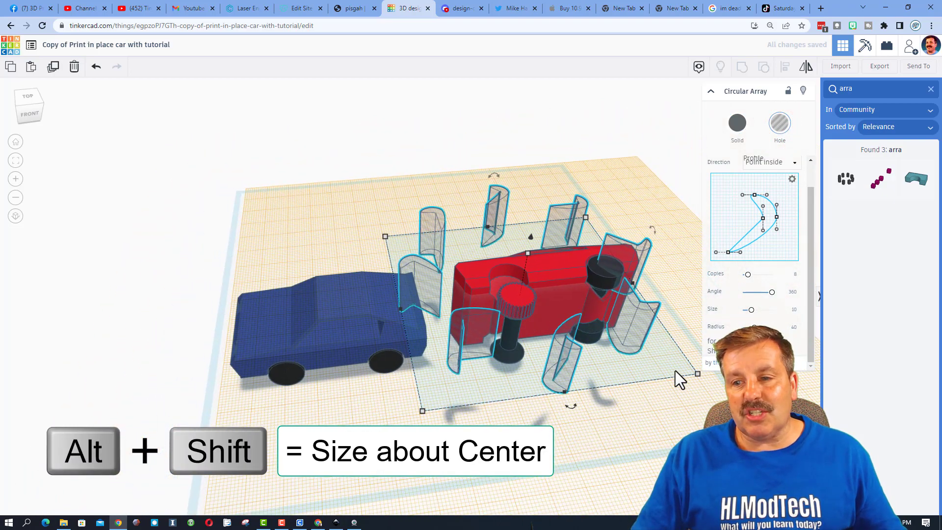
pyautogui.keyDown('alt'); pyautogui.keyDown('shift'); pyautogui.moveTo(697, 374); pyautogui.dragTo(560, 340); pyautogui.keyUp('shift'); pyautogui.keyUp('alt')
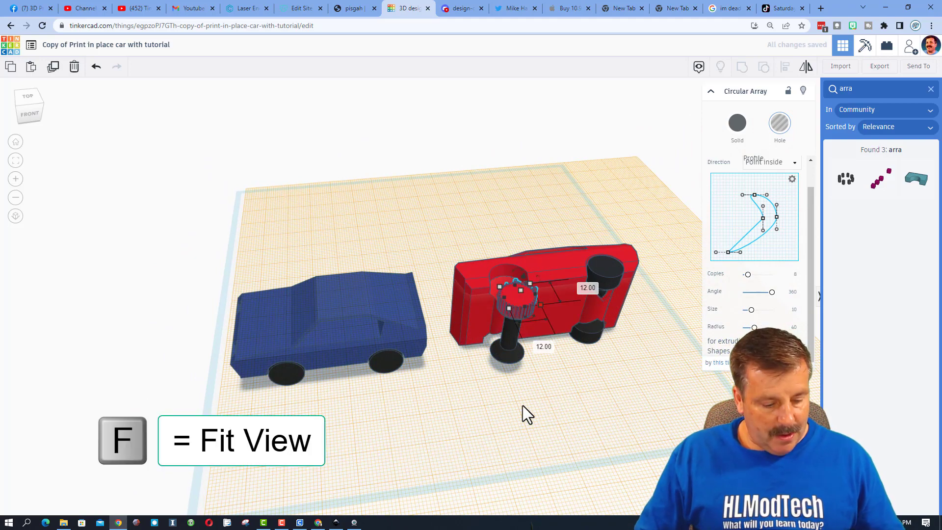
# Lower the array into the gear's top and centre it on the gear.
pyautogui.press('f')
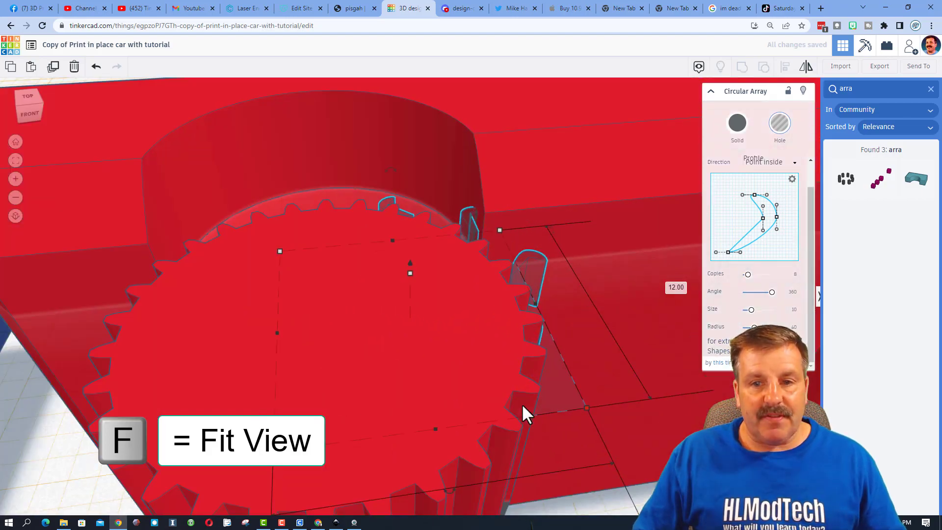
pyautogui.scroll(-5, 521, 403)
pyautogui.moveTo(513, 375); pyautogui.dragTo(449, 351, button='right')
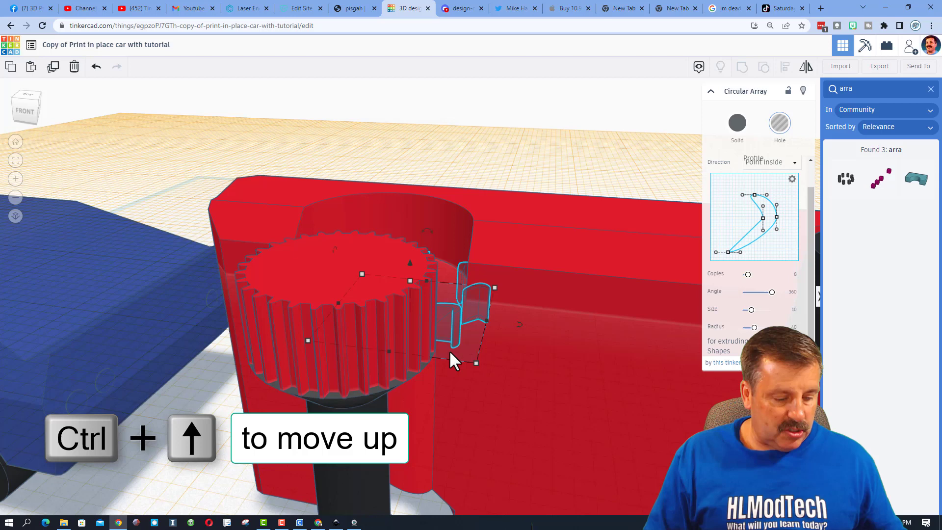
pyautogui.hotkey('ctrl', 'Up')
pyautogui.hotkey('ctrl', 'Up')
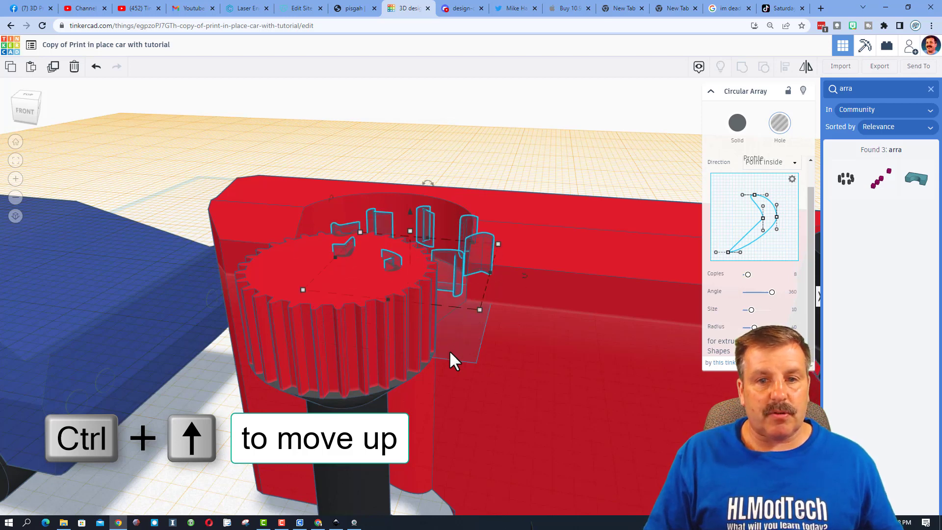
pyautogui.hotkey('ctrl', 'Up')
pyautogui.hotkey('ctrl', 'Down')
pyautogui.hotkey('ctrl', 'Down')
pyautogui.hotkey('ctrl', 'Down')
pyautogui.hotkey('ctrl', 'Down')
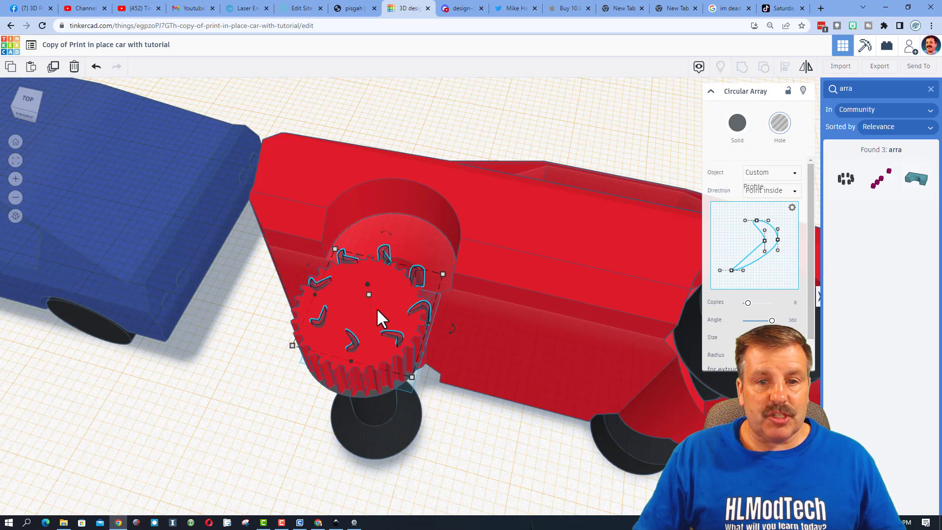
pyautogui.keyDown('shift'); pyautogui.click(377, 310); pyautogui.keyUp('shift')
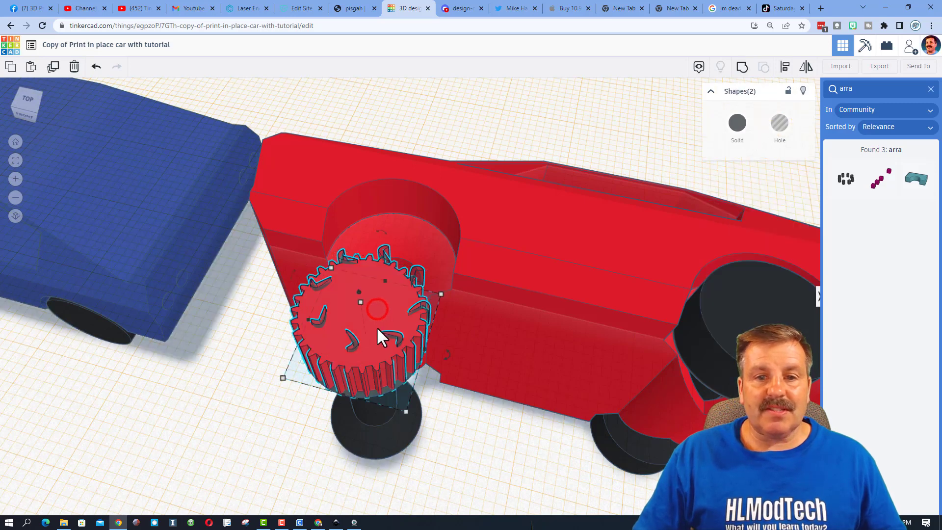
pyautogui.click(785, 67)
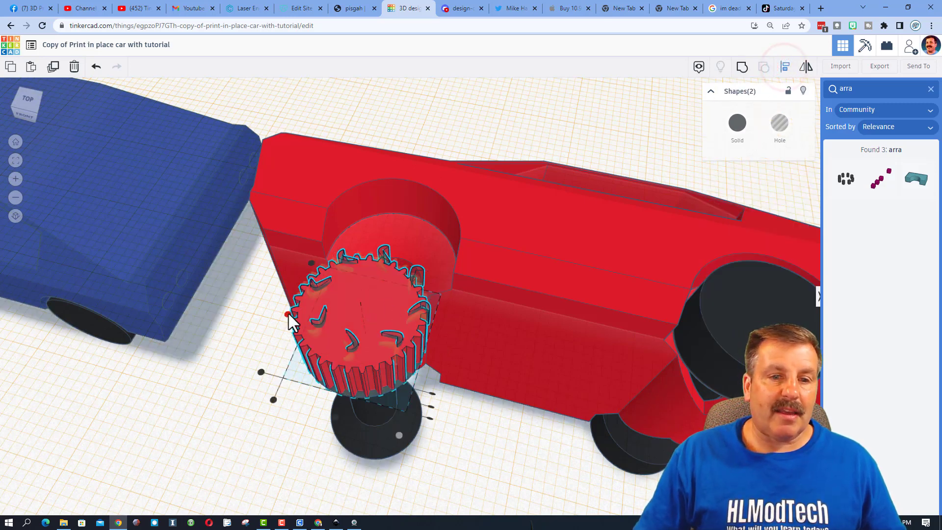
pyautogui.click(354, 312)
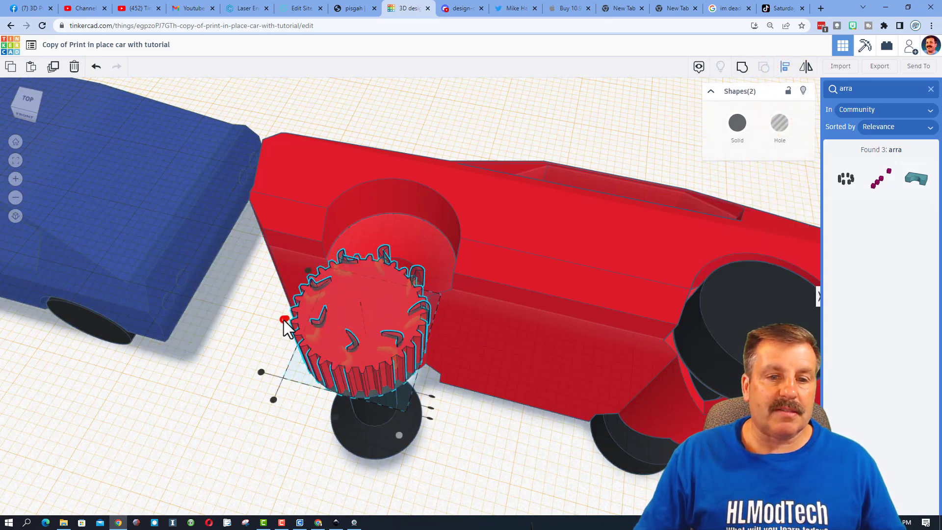
pyautogui.click(284, 318)
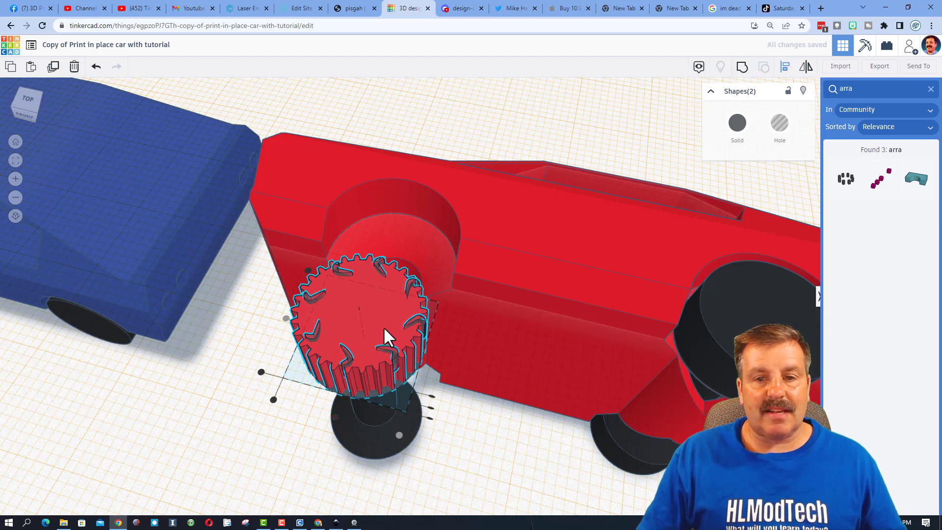
pyautogui.moveTo(383, 326); pyautogui.dragTo(366, 262, button='right')
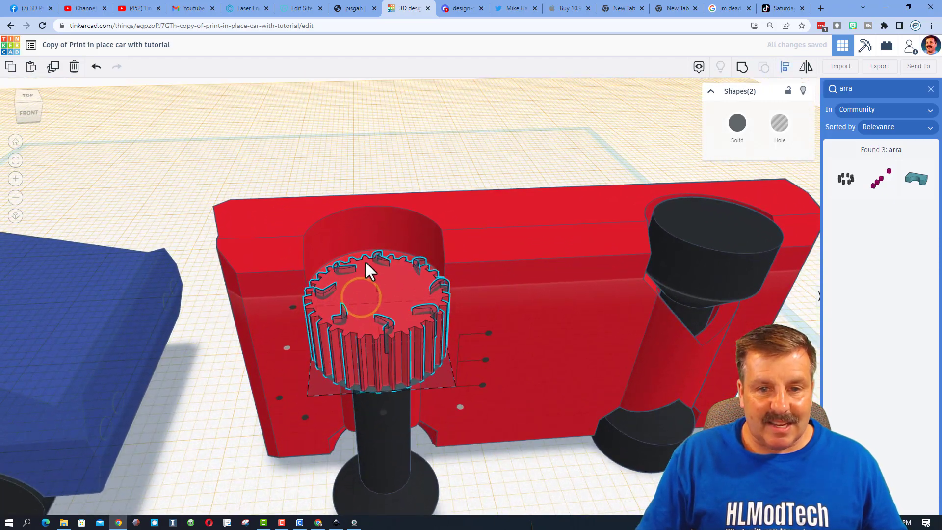
# Resize the array to about 10.49 across, realign it with the gear, and set its height to 5.
pyautogui.click(481, 137)
pyautogui.click(426, 310)
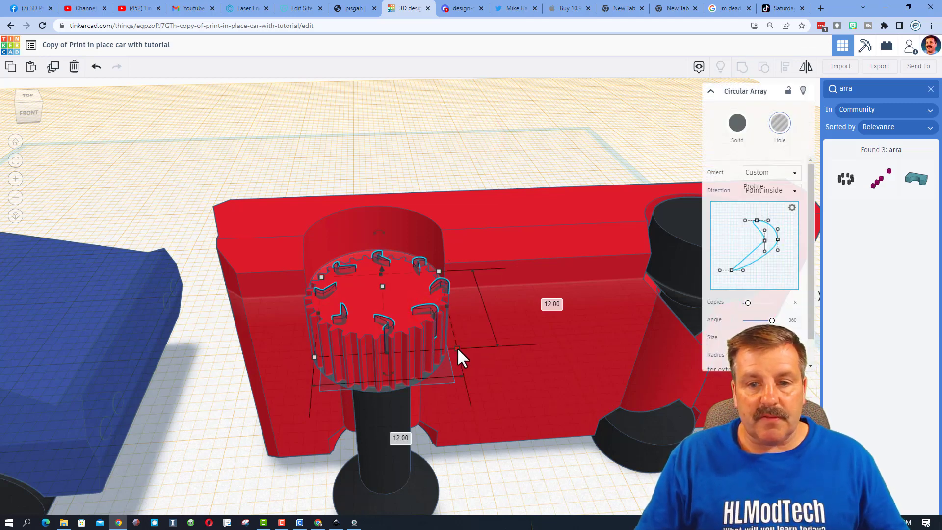
pyautogui.moveTo(456, 348); pyautogui.dragTo(418, 340)
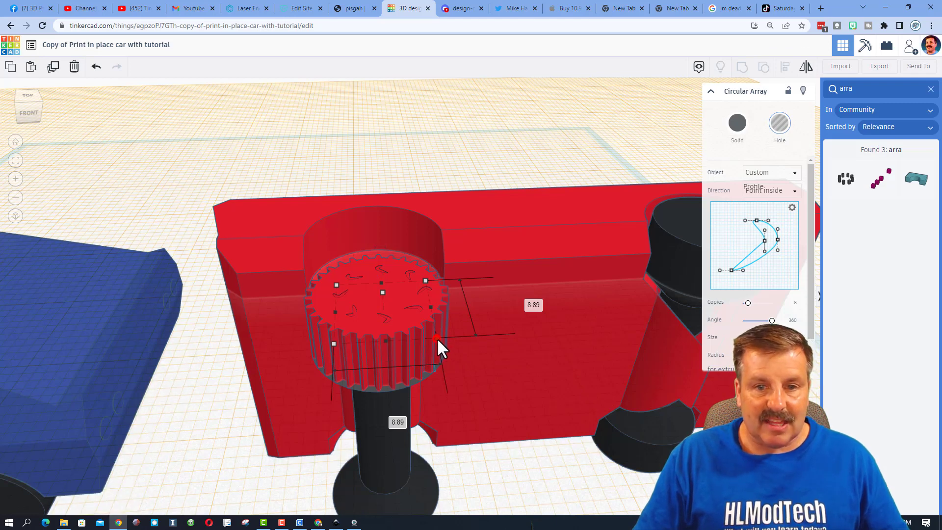
pyautogui.moveTo(437, 338); pyautogui.dragTo(443, 343)
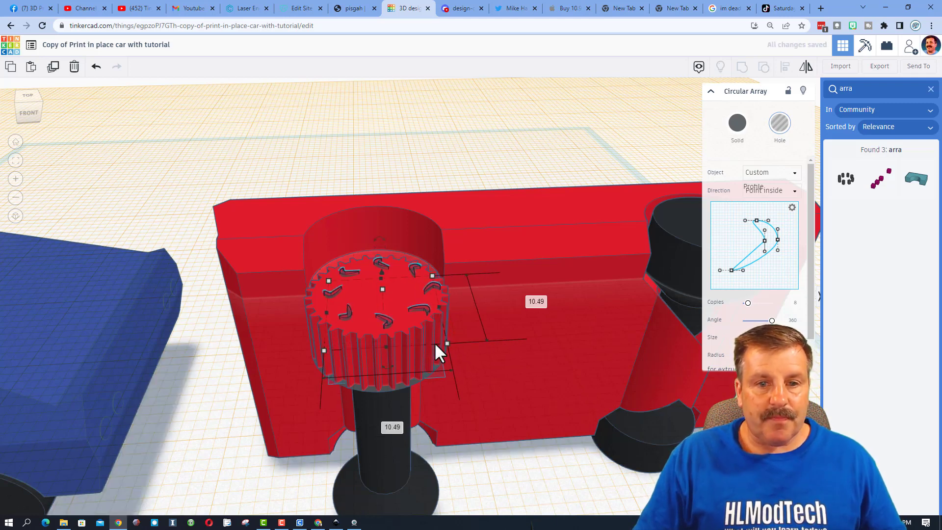
pyautogui.keyDown('shift'); pyautogui.click(318, 321); pyautogui.keyUp('shift')
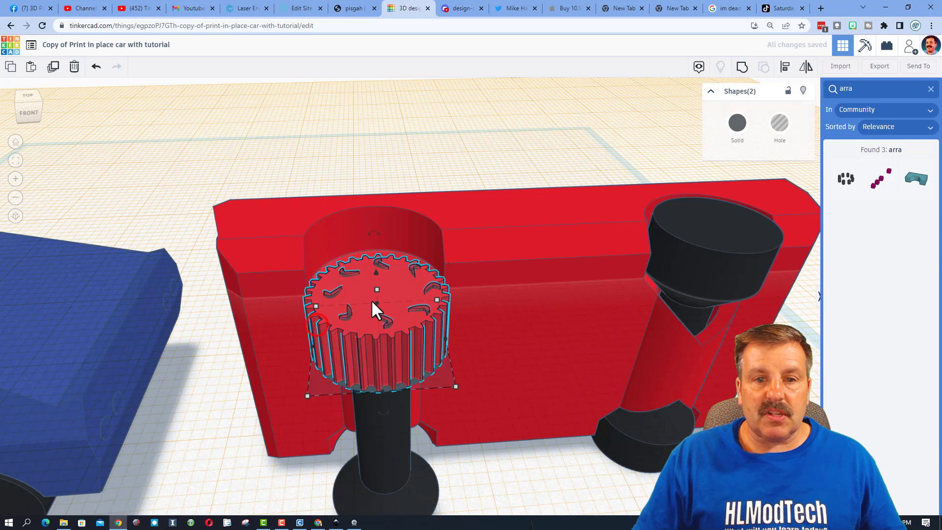
pyautogui.press('l')
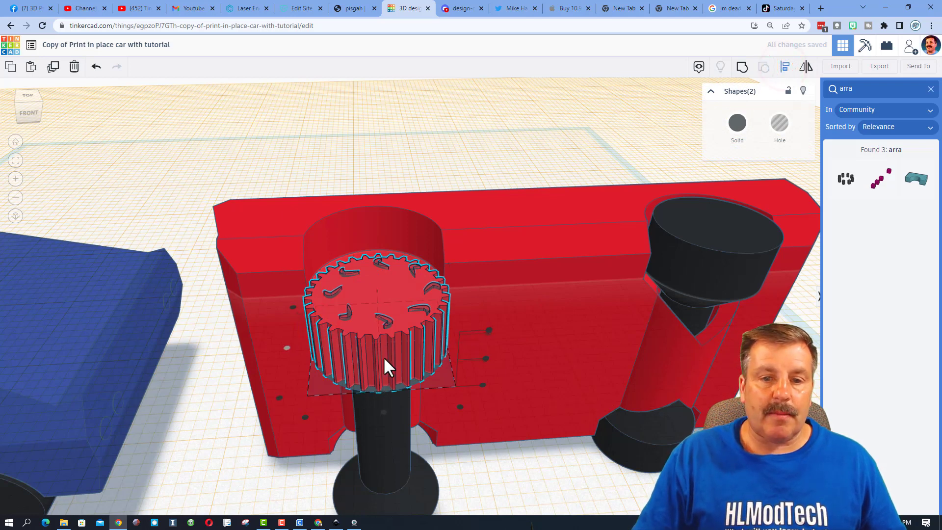
pyautogui.click(386, 316)
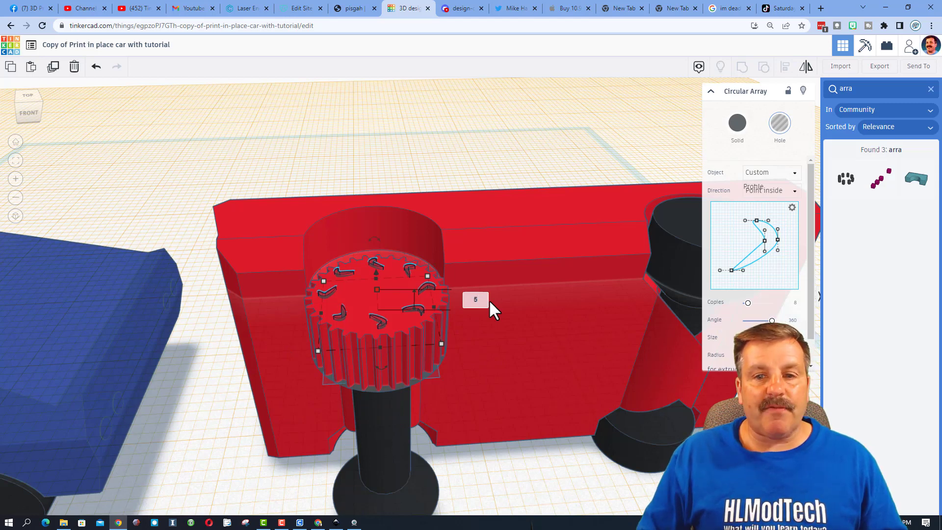
pyautogui.press('Return')
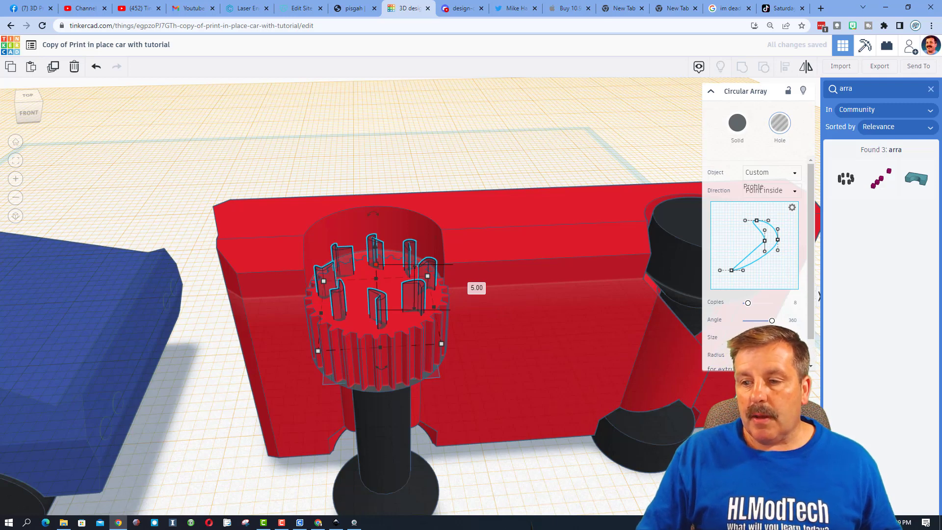
pyautogui.moveTo(375, 265); pyautogui.dragTo(376, 284)
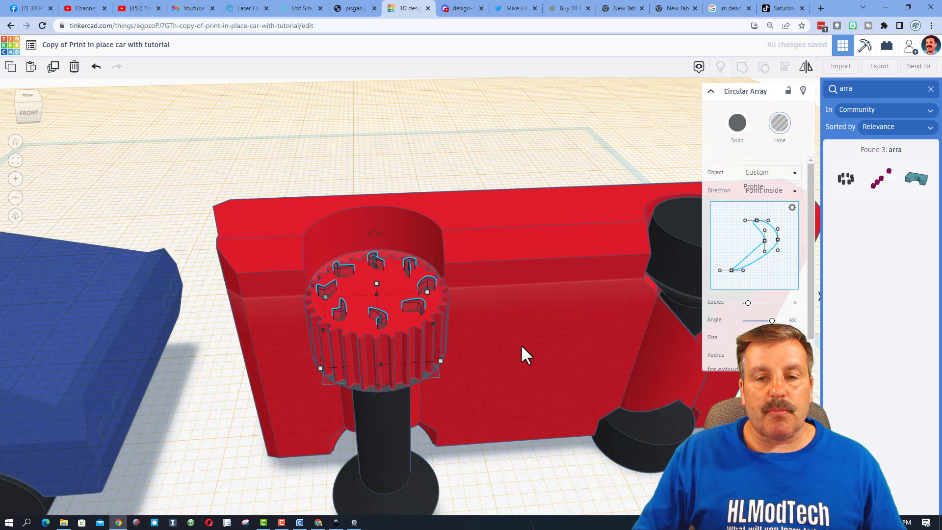
pyautogui.moveTo(512, 328); pyautogui.dragTo(439, 200, button='right')
# Group the gear with its circular array of hole cutouts.
pyautogui.click(390, 319)
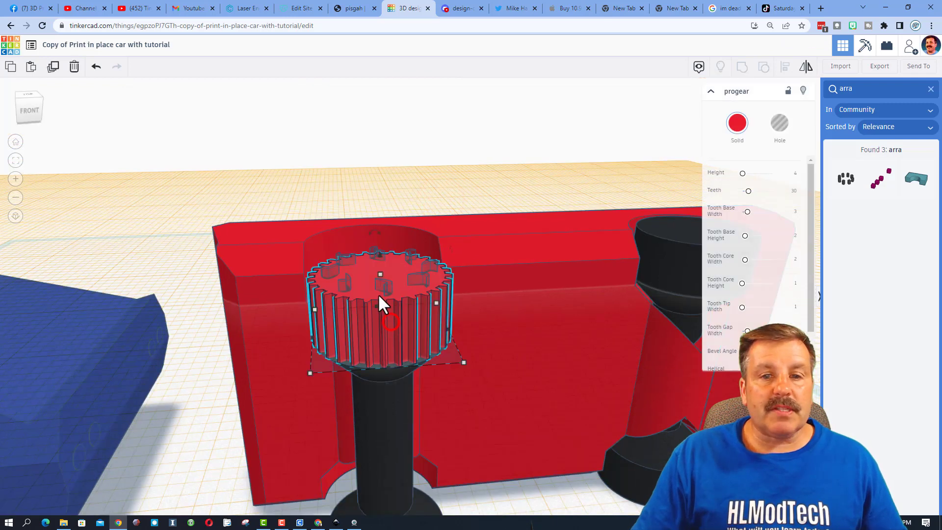
pyautogui.keyDown('shift'); pyautogui.click(330, 267); pyautogui.keyUp('shift')
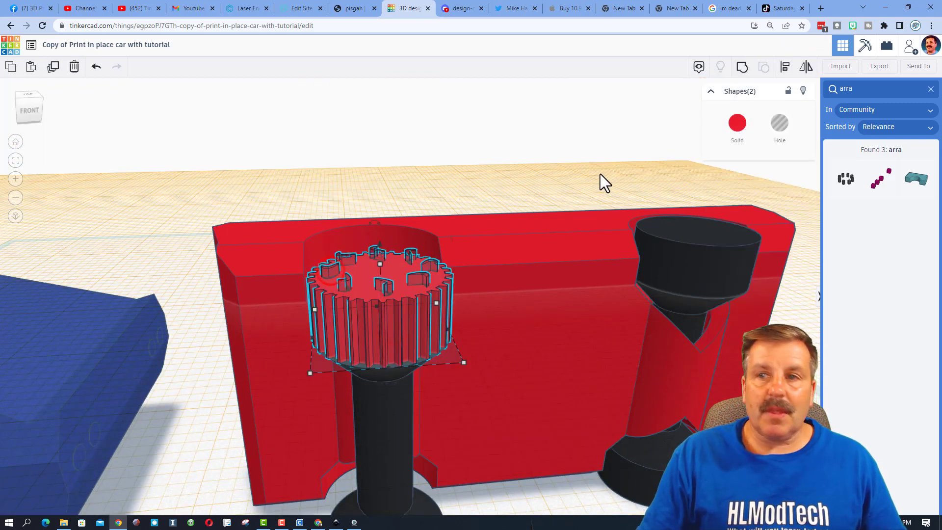
pyautogui.click(742, 67)
pyautogui.moveTo(464, 157); pyautogui.dragTo(380, 244, button='right')
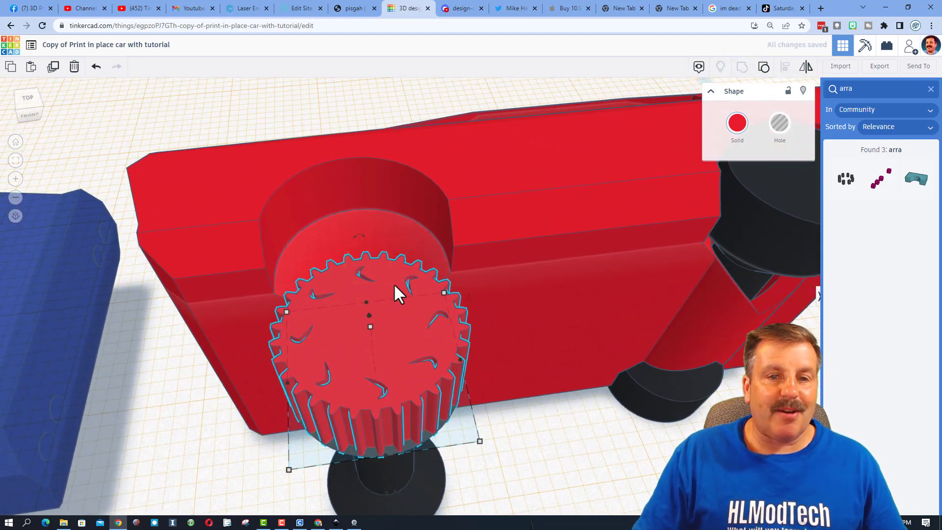
# Reshape the array's profile curve so the eight cutouts become pointed chevrons.
pyautogui.click(359, 277)
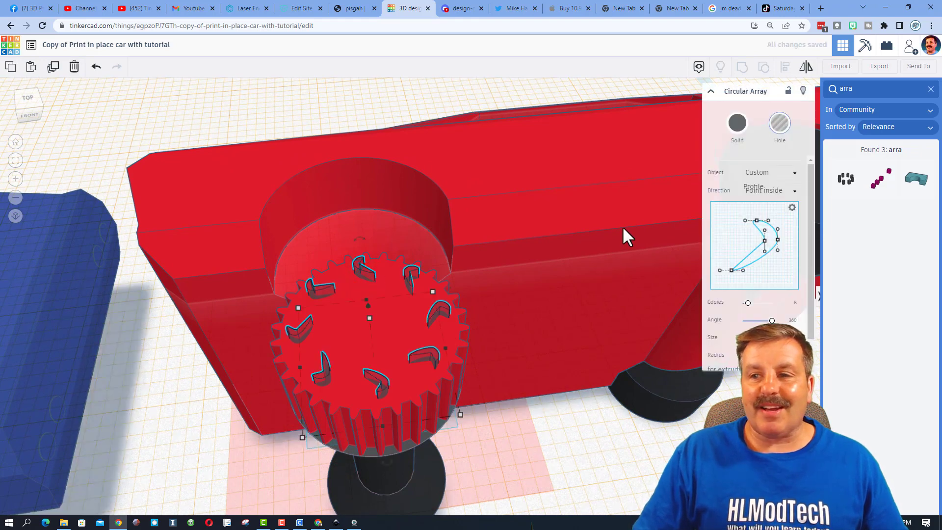
pyautogui.moveTo(778, 240)
pyautogui.mouseDown()
pyautogui.moveTo(788, 242)
pyautogui.moveTo(767, 246)
pyautogui.moveTo(792, 248)
pyautogui.mouseUp()
pyautogui.click(508, 88)
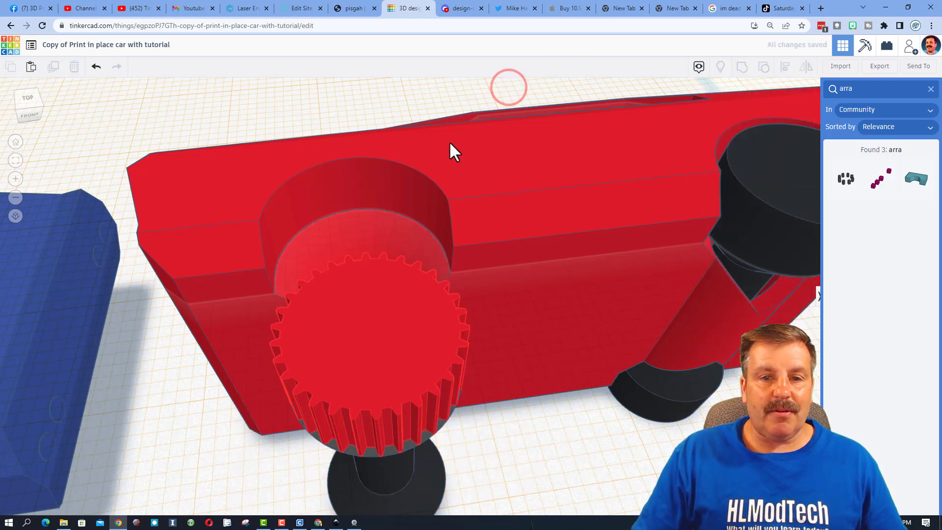
pyautogui.moveTo(375, 187); pyautogui.dragTo(337, 173, button='right')
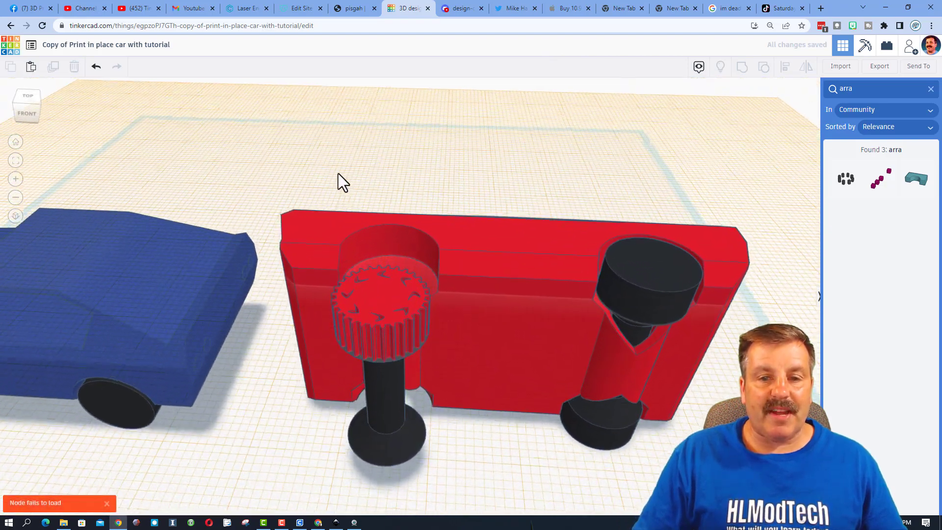
# Lower the right wheel-and-axle, line a copy of the left gear up with it, and delete the old right wheel.
pyautogui.click(385, 393)
pyautogui.click(634, 312)
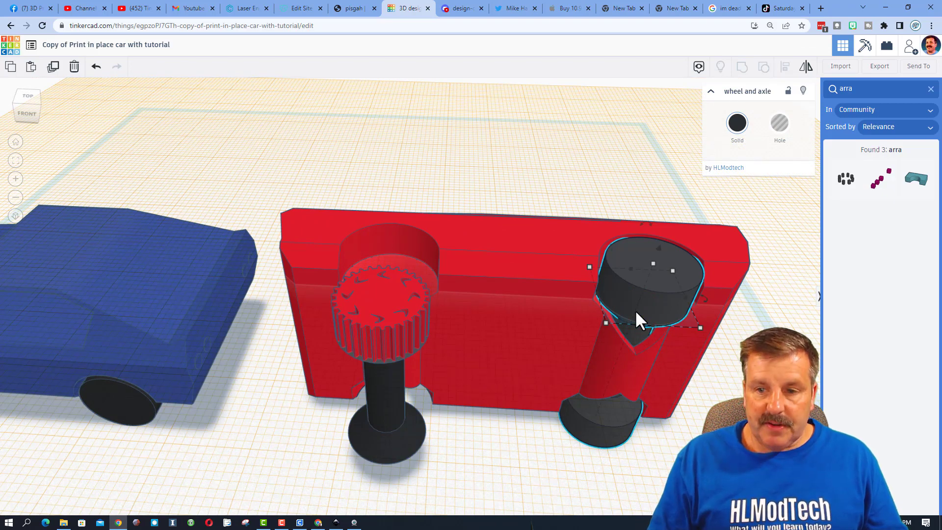
pyautogui.hotkey('shift', 'Down')
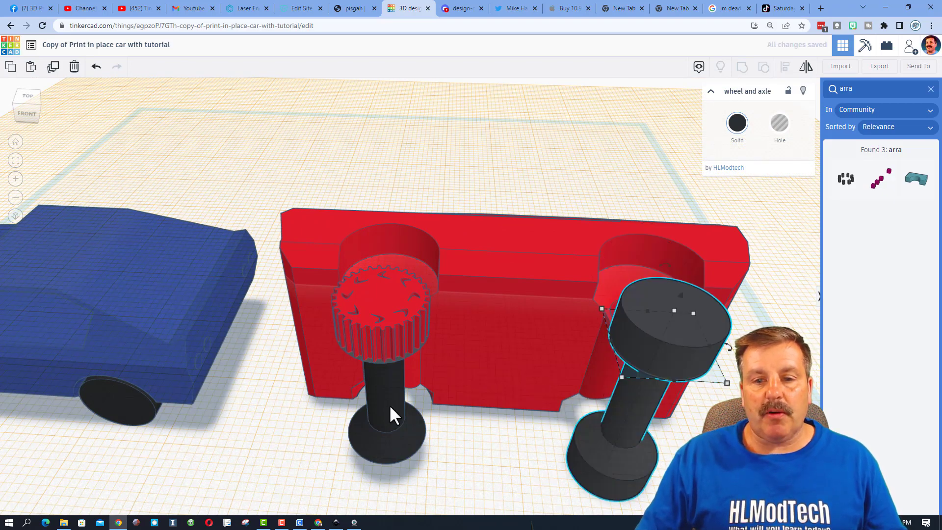
pyautogui.click(393, 412)
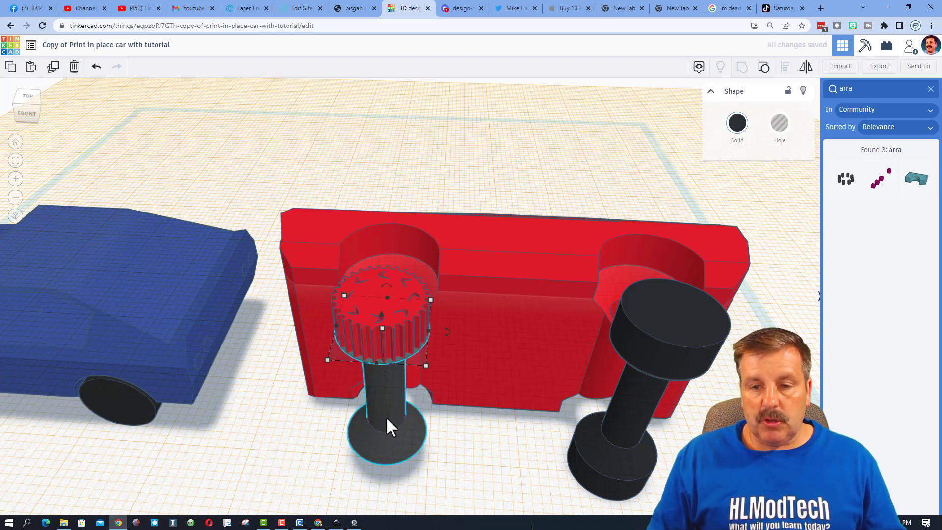
pyautogui.hotkey('ctrl', 'v')
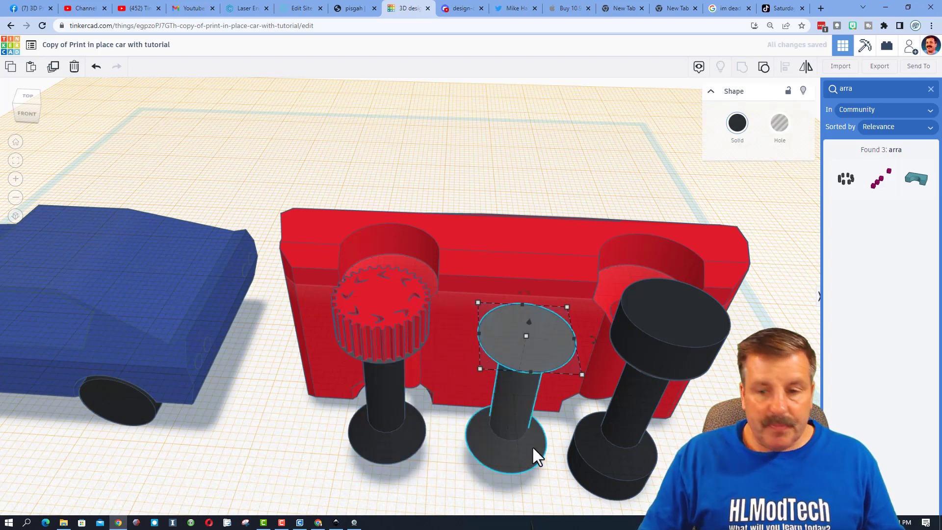
pyautogui.keyDown('shift'); pyautogui.click(636, 393); pyautogui.keyUp('shift')
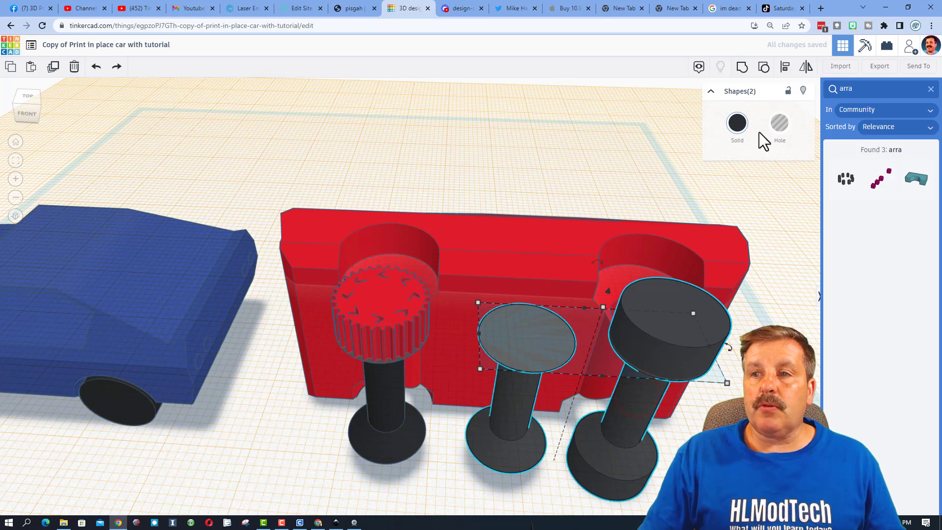
pyautogui.click(785, 67)
pyautogui.click(675, 324)
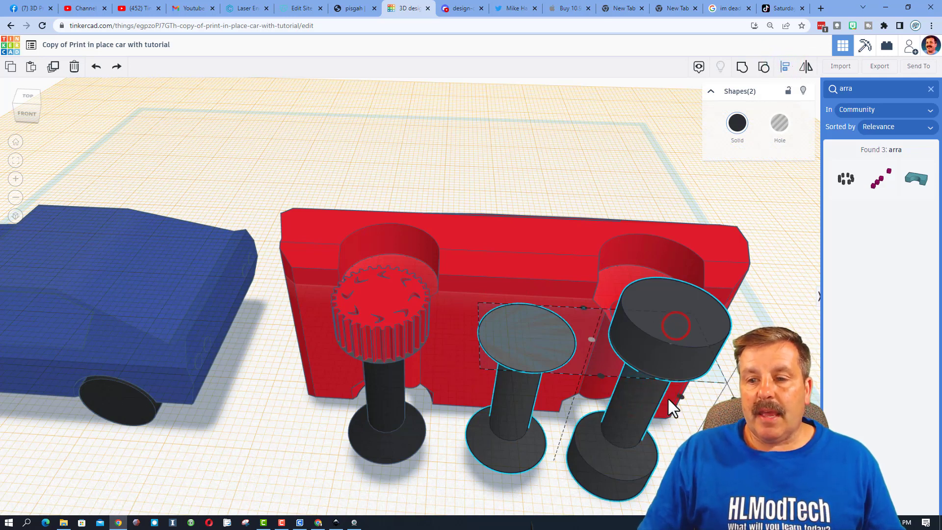
pyautogui.click(679, 397)
pyautogui.click(766, 292)
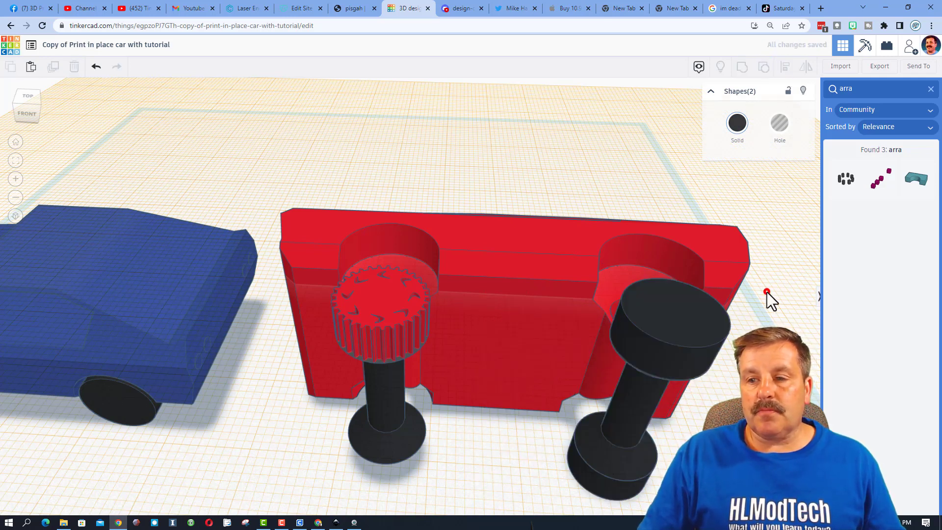
pyautogui.click(687, 343)
pyautogui.press('Delete')
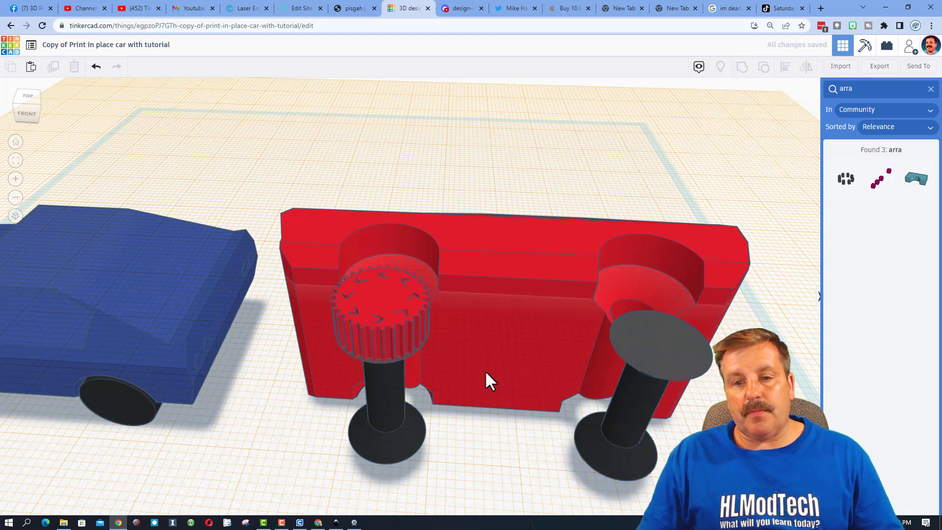
# Centre the copied gear on the right axle with Align.
pyautogui.moveTo(484, 370); pyautogui.dragTo(458, 361, button='right')
pyautogui.click(402, 337)
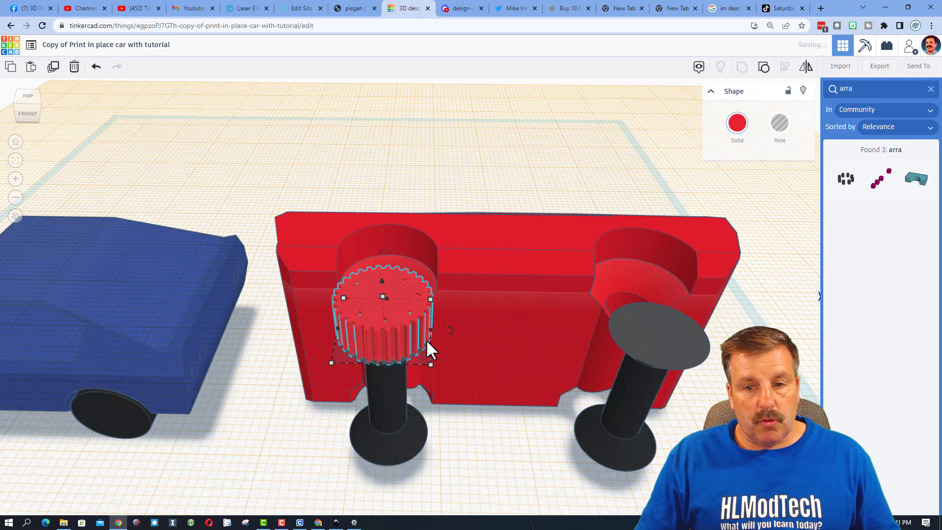
pyautogui.keyDown('shift'); pyautogui.click(652, 338); pyautogui.keyUp('shift')
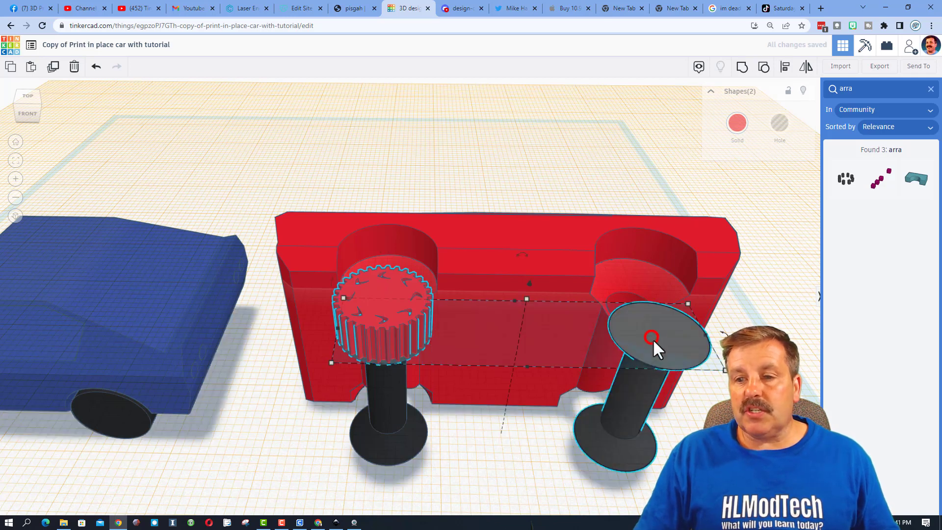
pyautogui.click(785, 67)
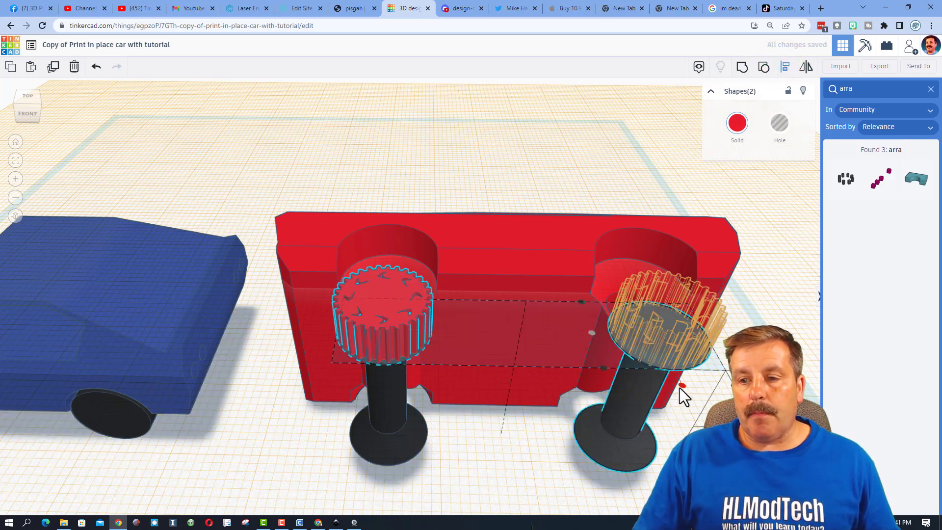
pyautogui.click(681, 385)
pyautogui.click(731, 290)
pyautogui.click(682, 315)
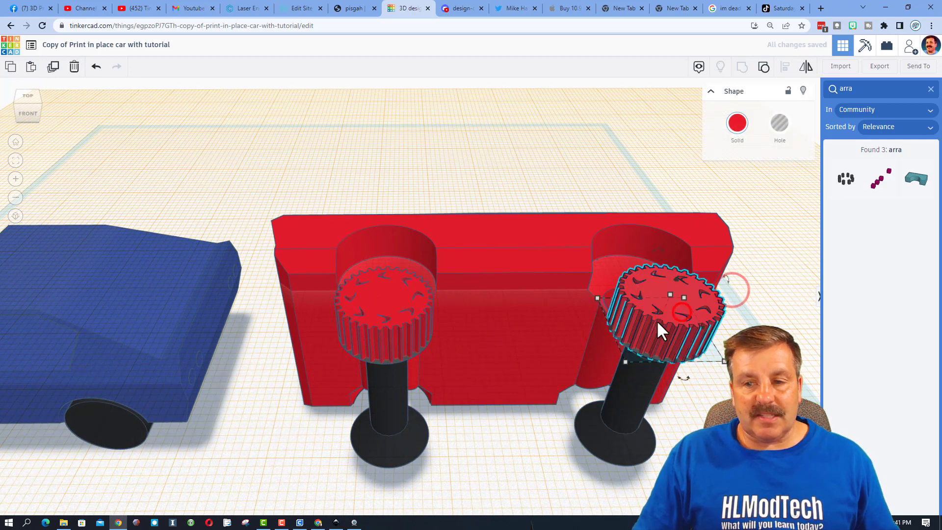
# Drop both gear wheels onto a floor workplane and mirror them vertically.
pyautogui.keyDown('shift'); pyautogui.click(396, 321); pyautogui.keyUp('shift')
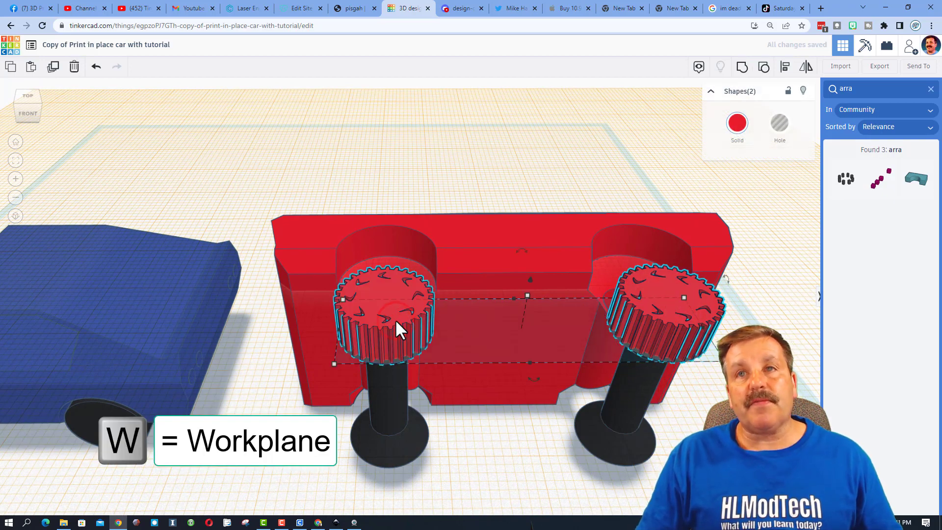
pyautogui.hotkey('ctrl', 'g')
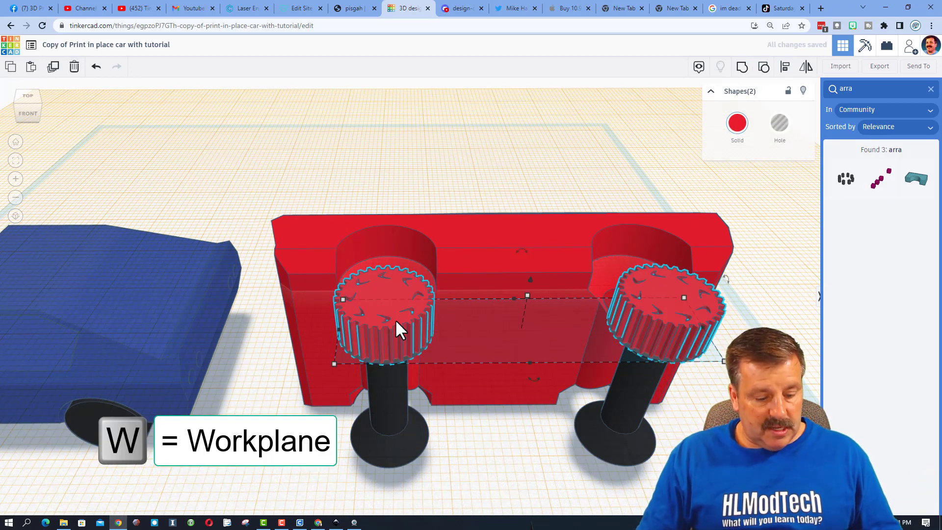
pyautogui.click(499, 452)
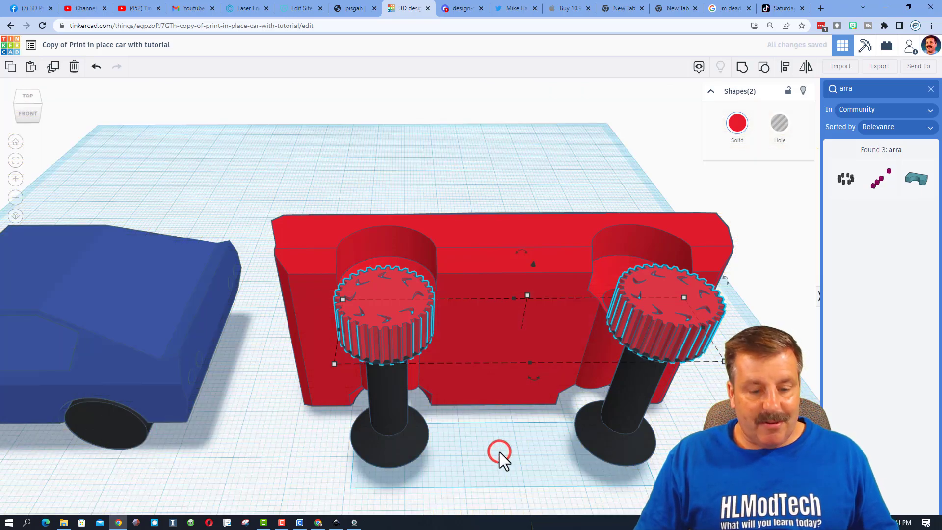
pyautogui.press('d')
pyautogui.moveTo(499, 451); pyautogui.dragTo(515, 406, button='right')
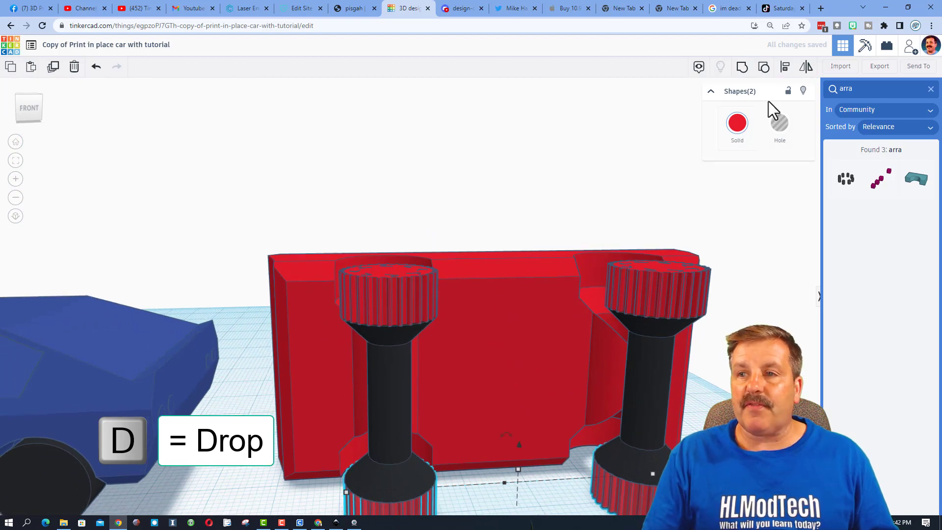
pyautogui.click(799, 69)
pyautogui.scroll(-2, 748, 231)
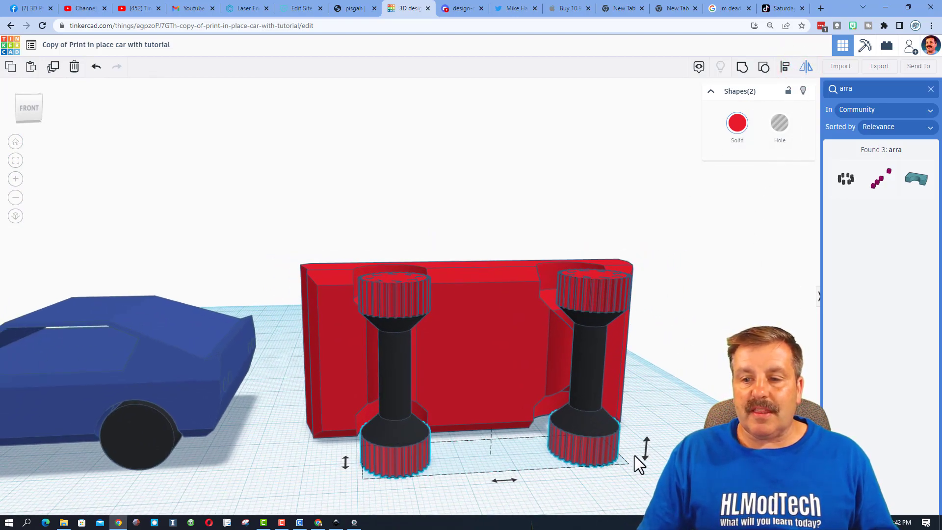
pyautogui.click(646, 447)
pyautogui.moveTo(646, 447); pyautogui.dragTo(389, 373, button='right')
# Raise all six wheel and axle parts up into the red body's wheel wells.
pyautogui.click(486, 394)
pyautogui.moveTo(325, 332); pyautogui.dragTo(657, 395)
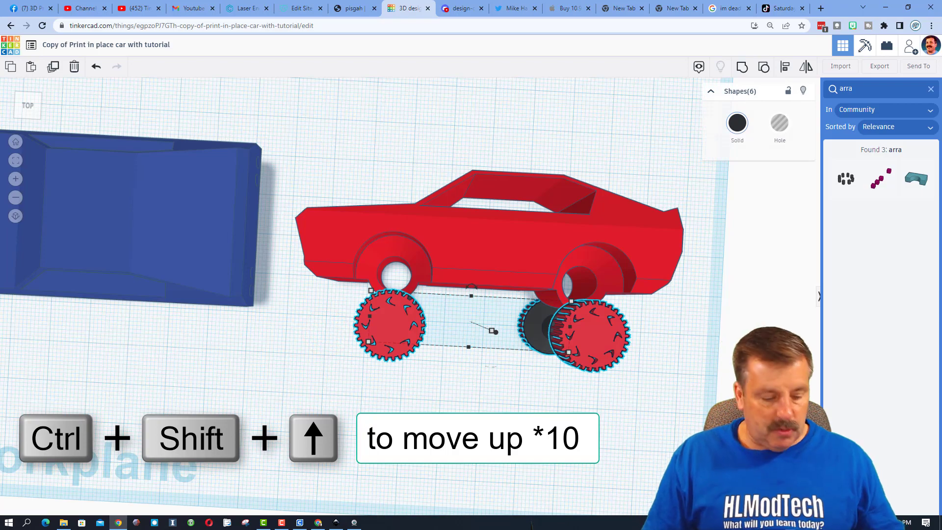
pyautogui.hotkey('ctrl', 'shift', 'Up')
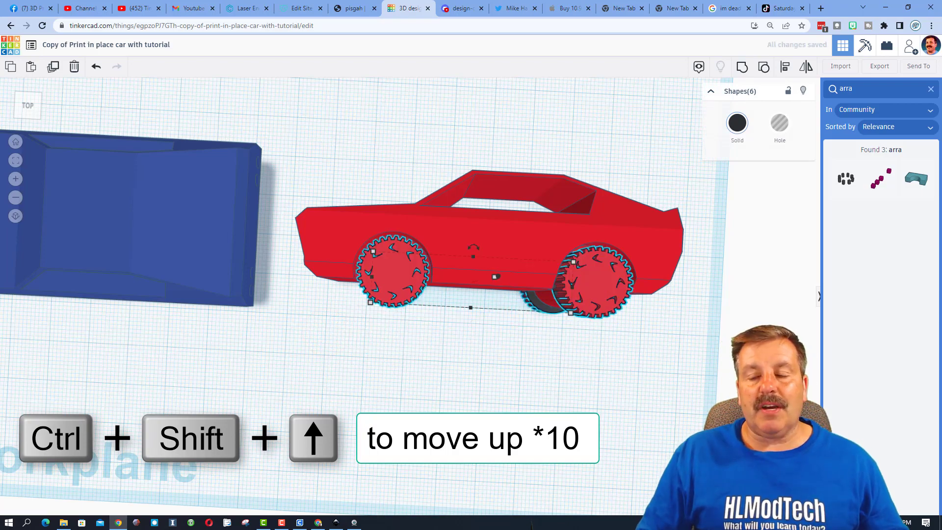
pyautogui.moveTo(588, 436); pyautogui.dragTo(606, 418, button='right')
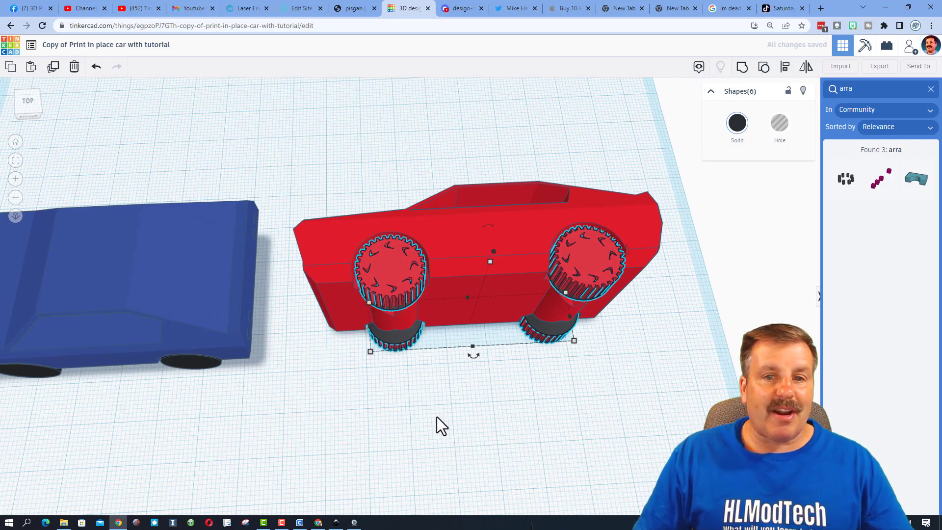
pyautogui.moveTo(437, 425); pyautogui.dragTo(425, 398, button='right')
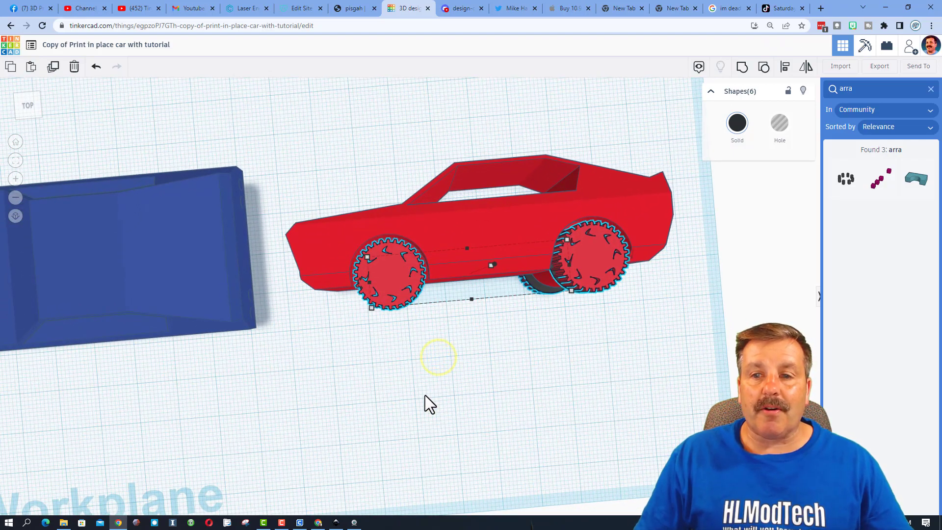
# Replace 'Copy of' in the title with 'Wheels', then orbit to review the finished car.
pyautogui.moveTo(43, 45); pyautogui.dragTo(69, 44)
pyautogui.write('Wheels')
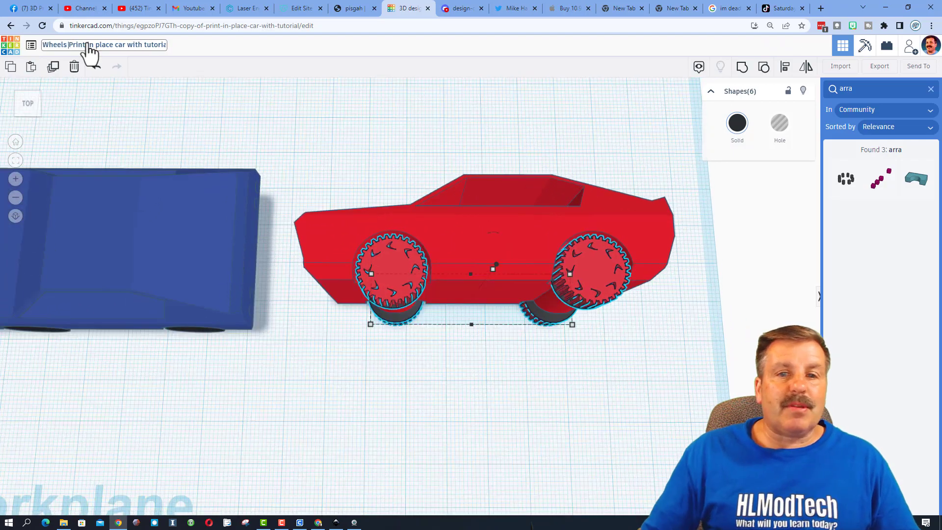
pyautogui.click(266, 280)
pyautogui.moveTo(317, 282); pyautogui.dragTo(316, 240, button='right')
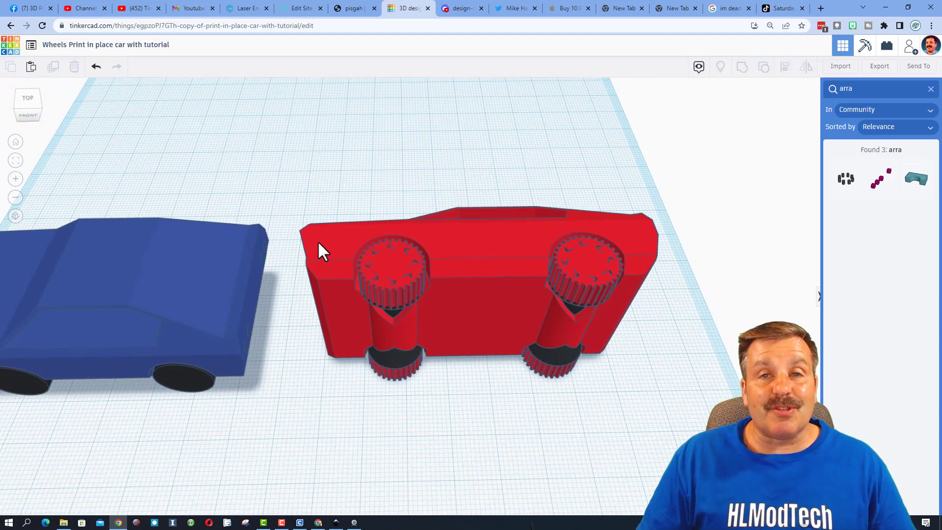
pyautogui.moveTo(415, 291); pyautogui.dragTo(382, 310, button='right')
pyautogui.moveTo(374, 264); pyautogui.dragTo(392, 275, button='right')
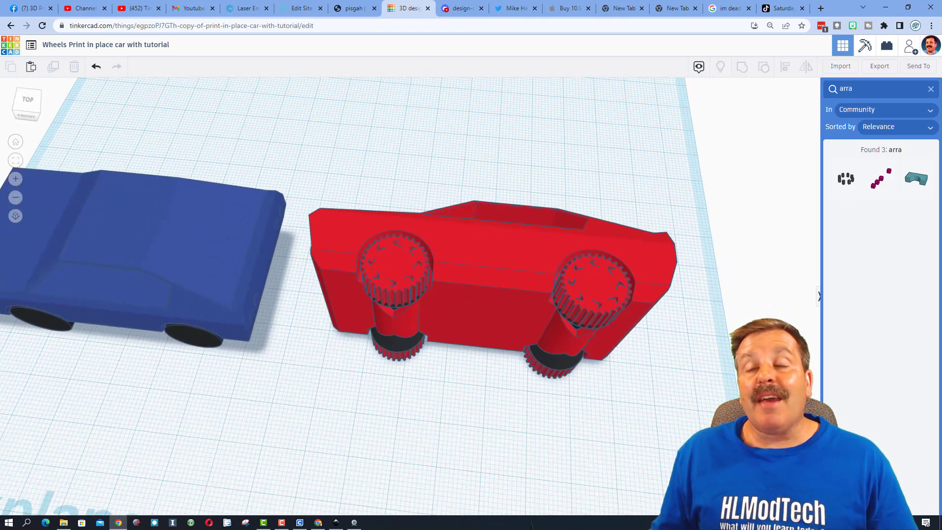